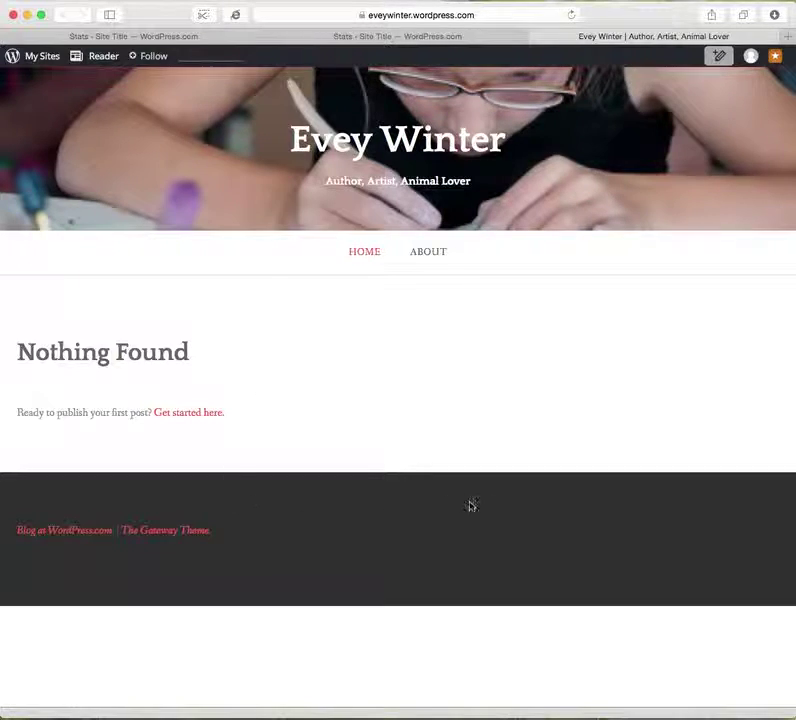
Close the live site tab to get back to the WordPress.com Stats page.
left_click(537, 38)
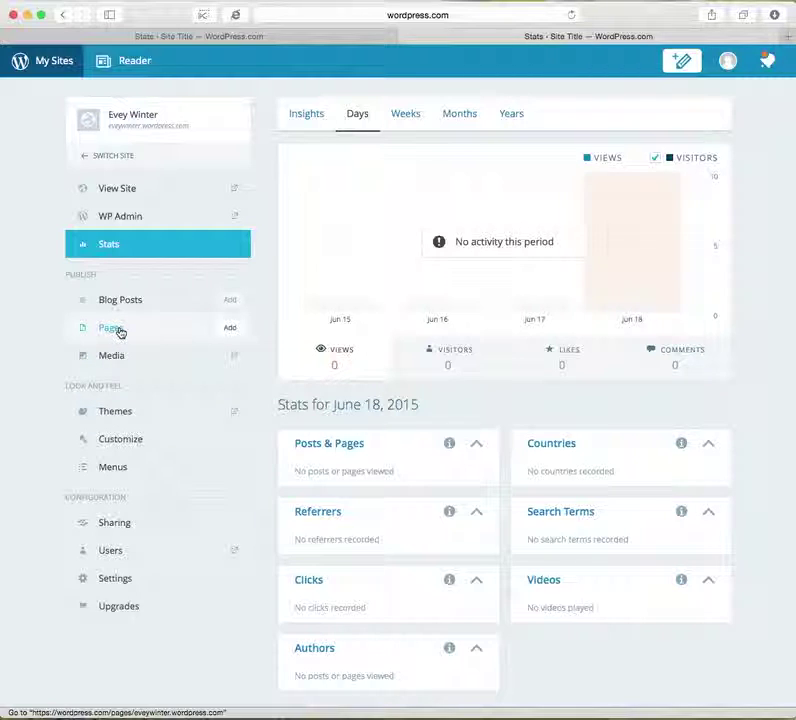
Go to the Pages list and open the published About page in the editor.
left_click(114, 332)
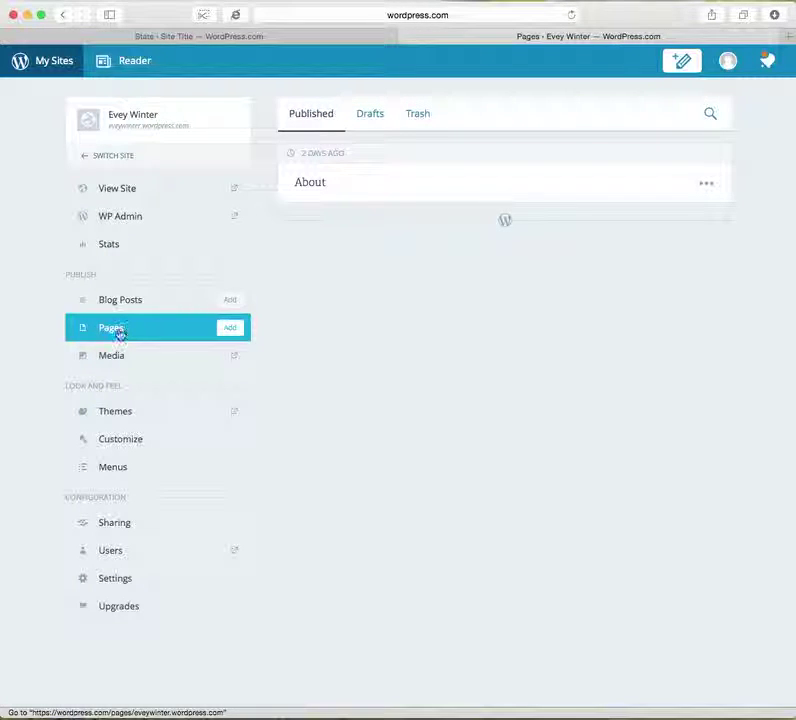
left_click(226, 334)
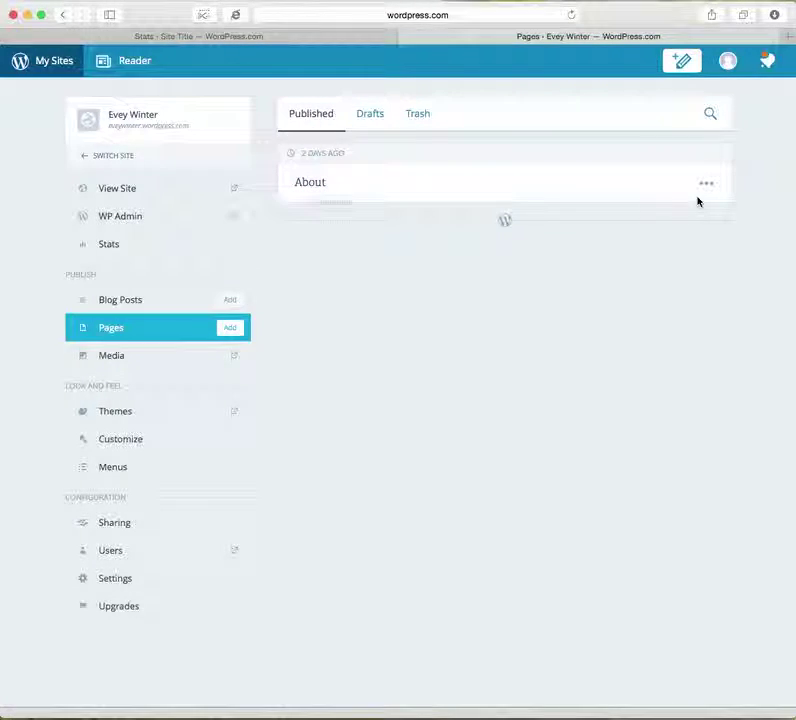
left_click(313, 187, "super")
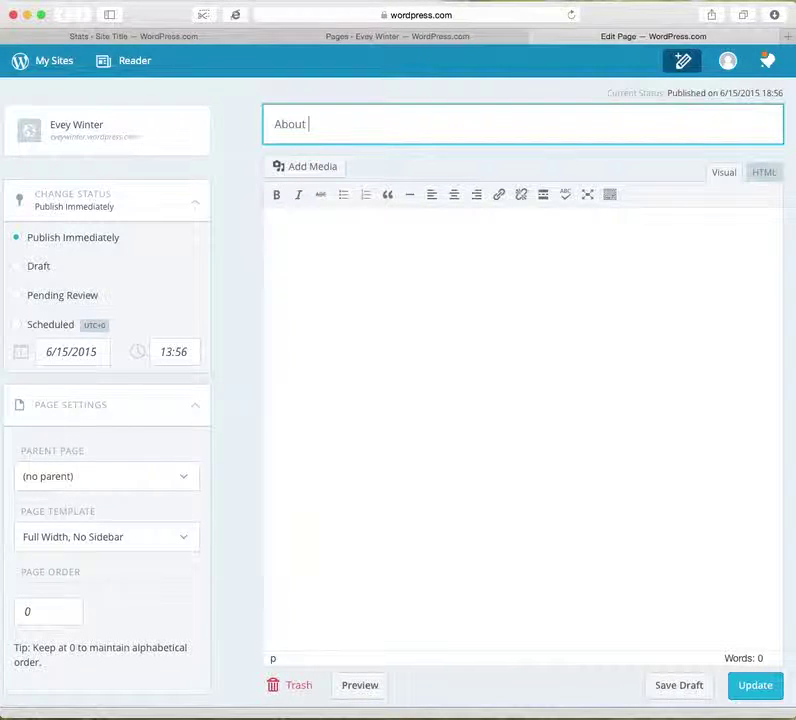
Add ' Me' to the page title so it reads 'About Me'.
type("Me")
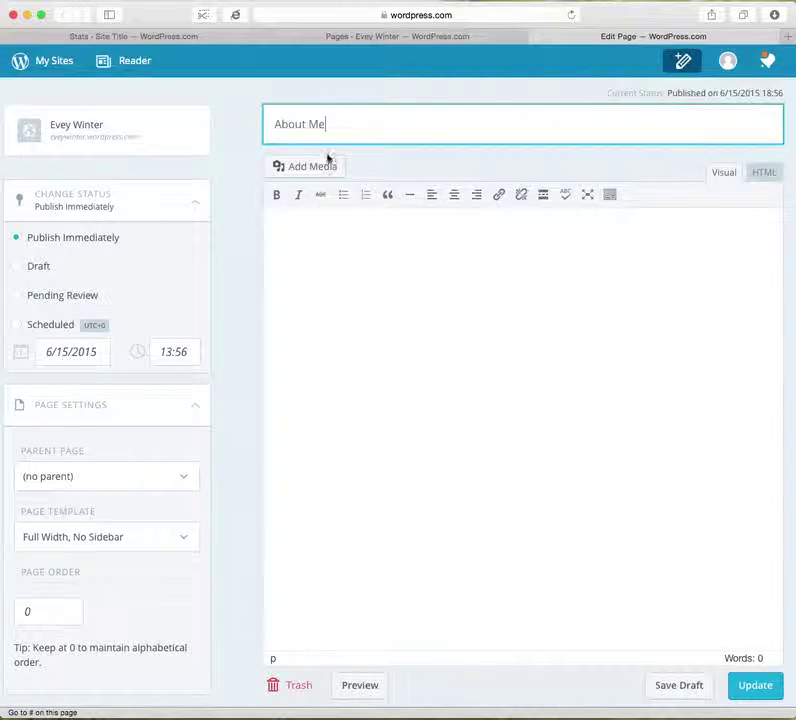
left_click(304, 250)
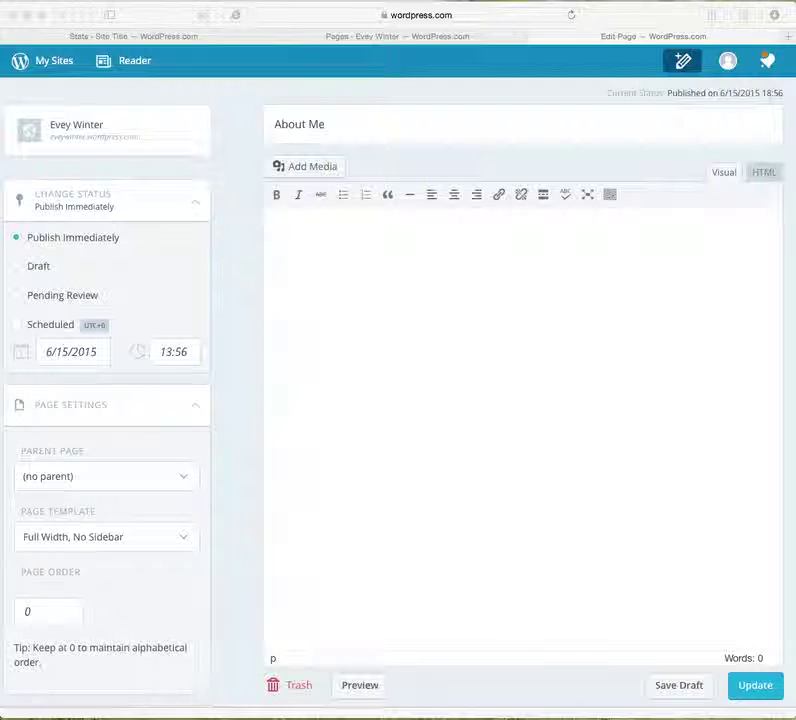
Paste the 108-word biography, with italicized book titles, into the About Me page body.
left_click(434, 350)
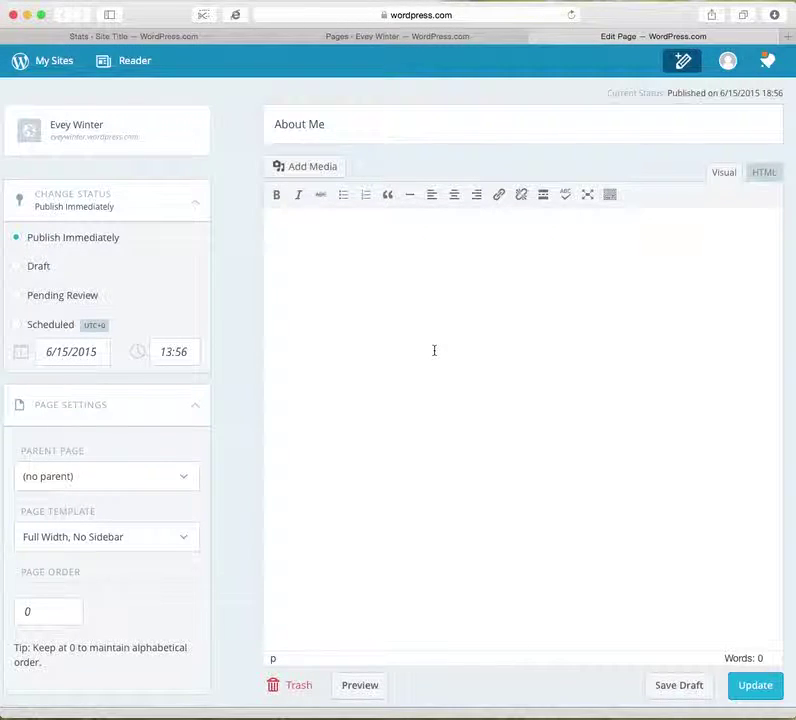
left_click_drag(553, 316, 271, 224)
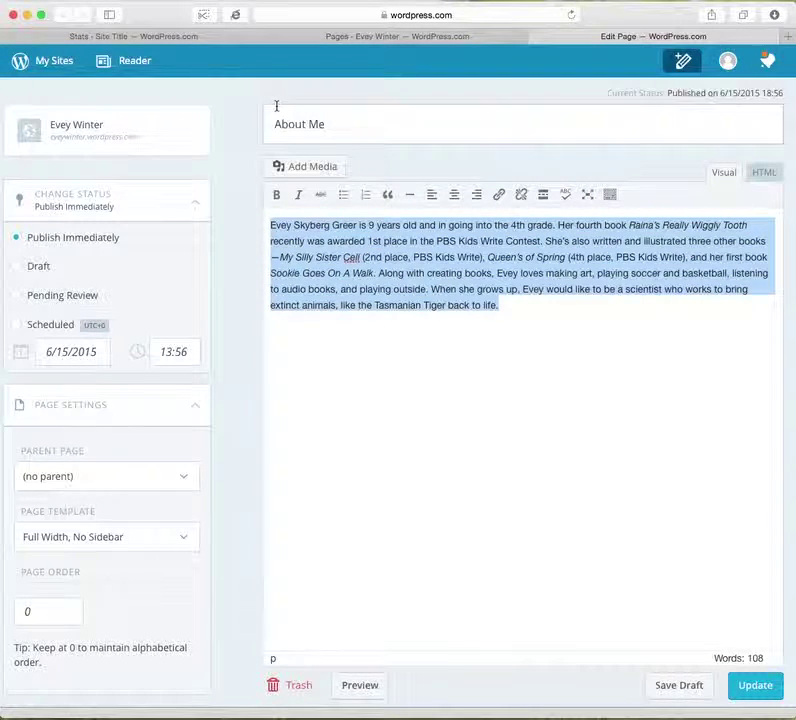
left_click(583, 352)
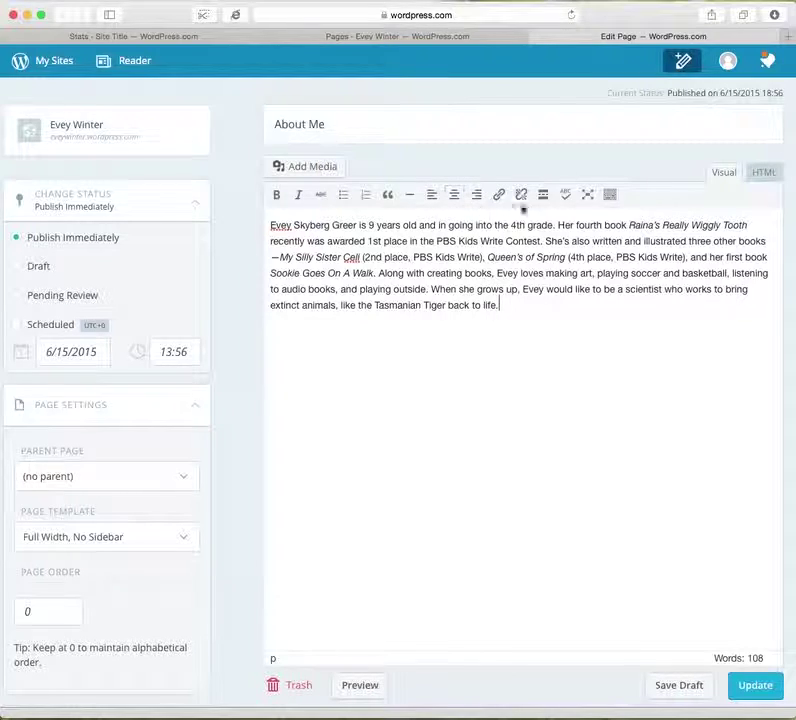
key("super+a")
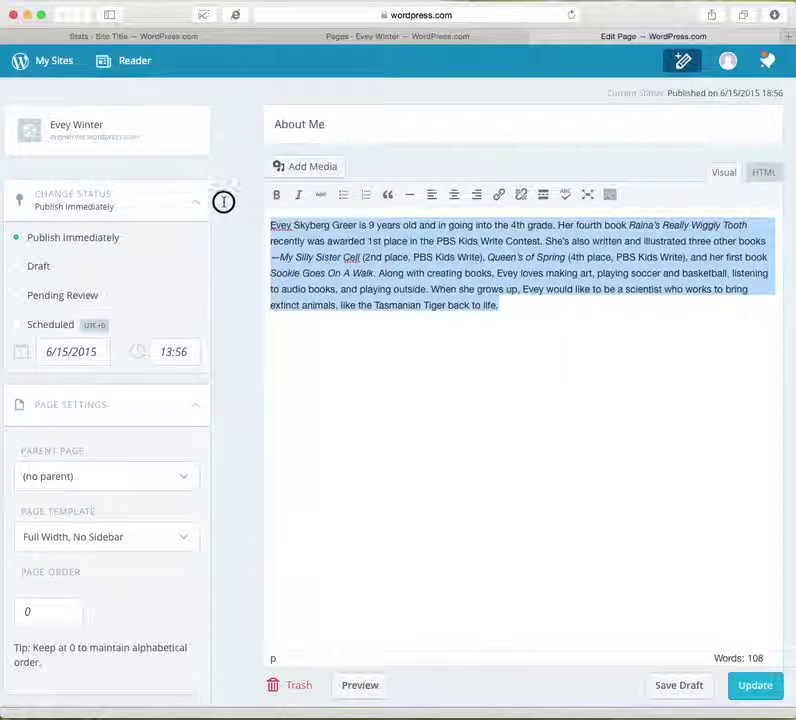
left_click(601, 326)
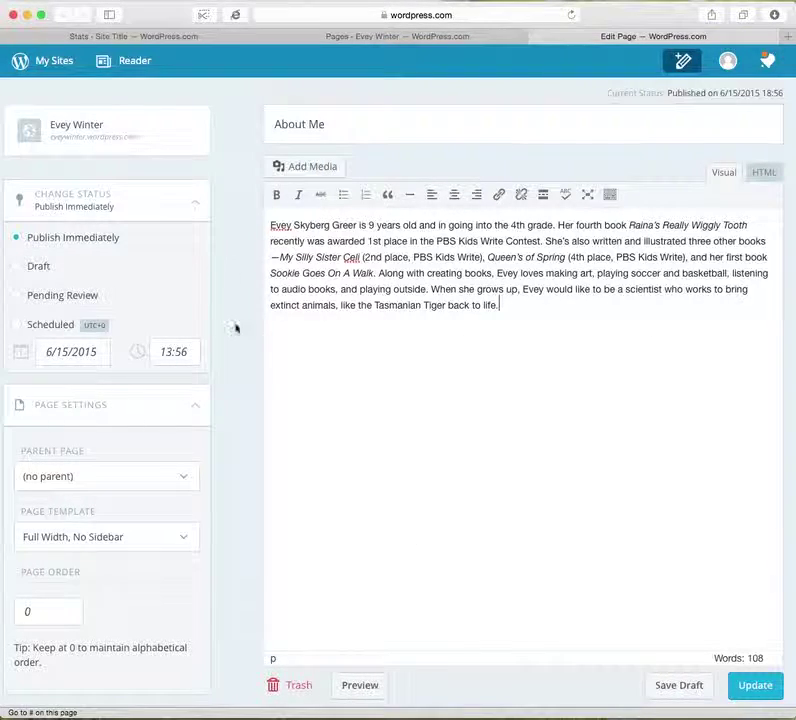
key("BackSpace")
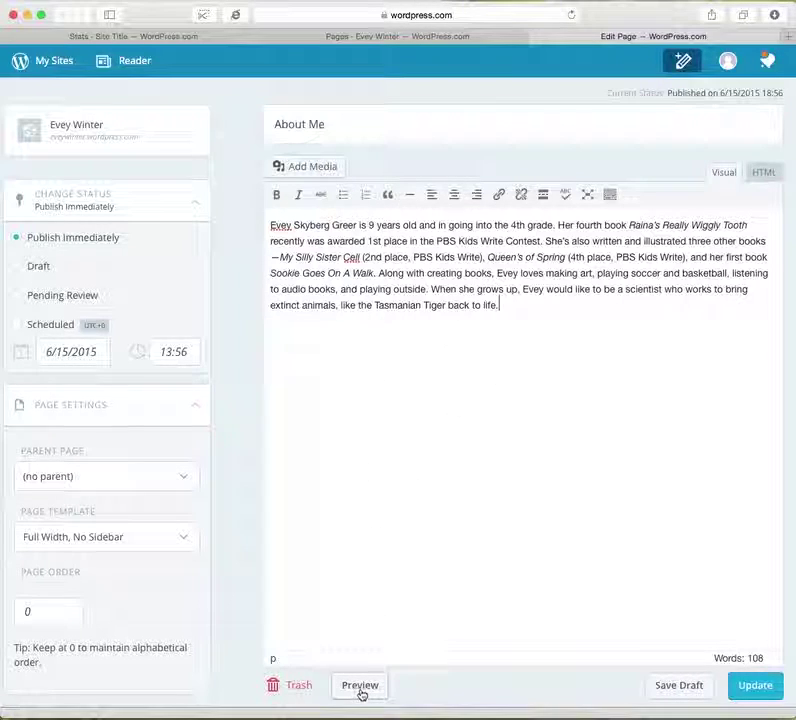
left_click(360, 686)
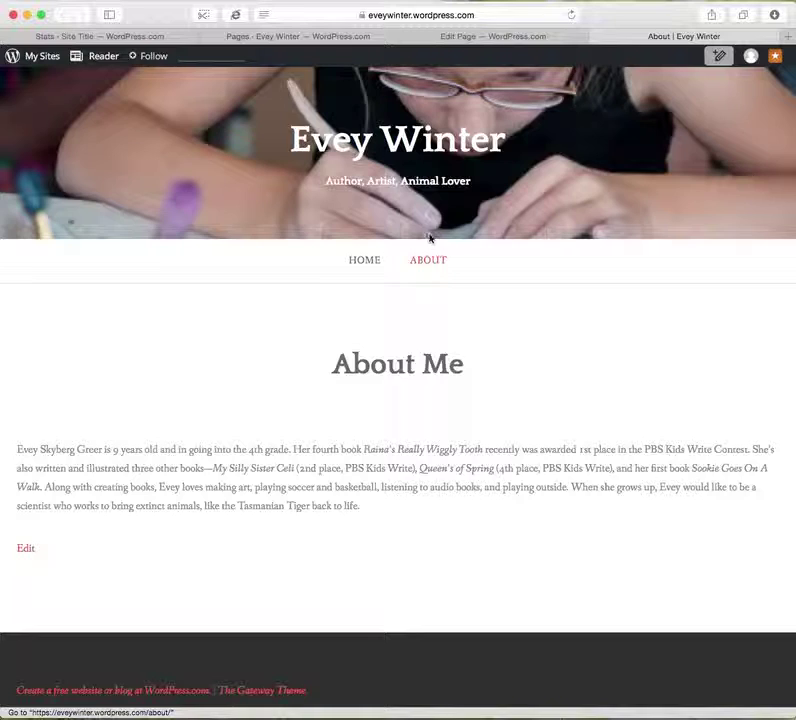
left_click_drag(457, 366, 332, 361)
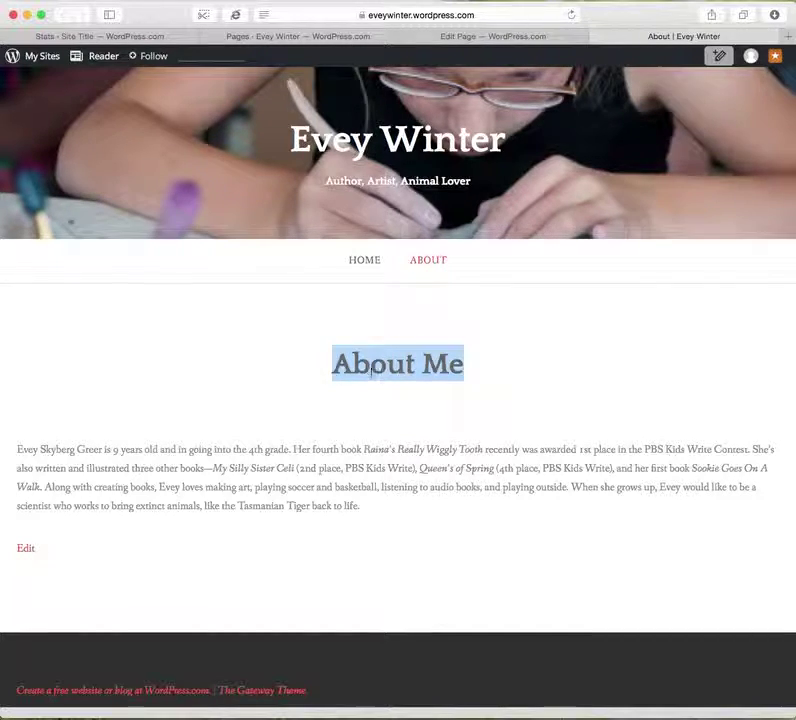
left_click(484, 377)
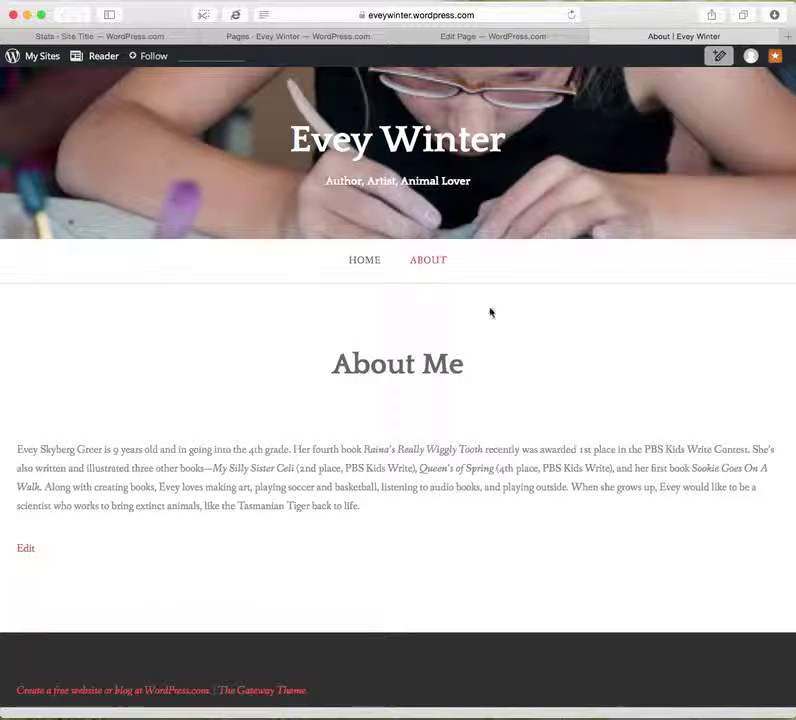
left_click(590, 37)
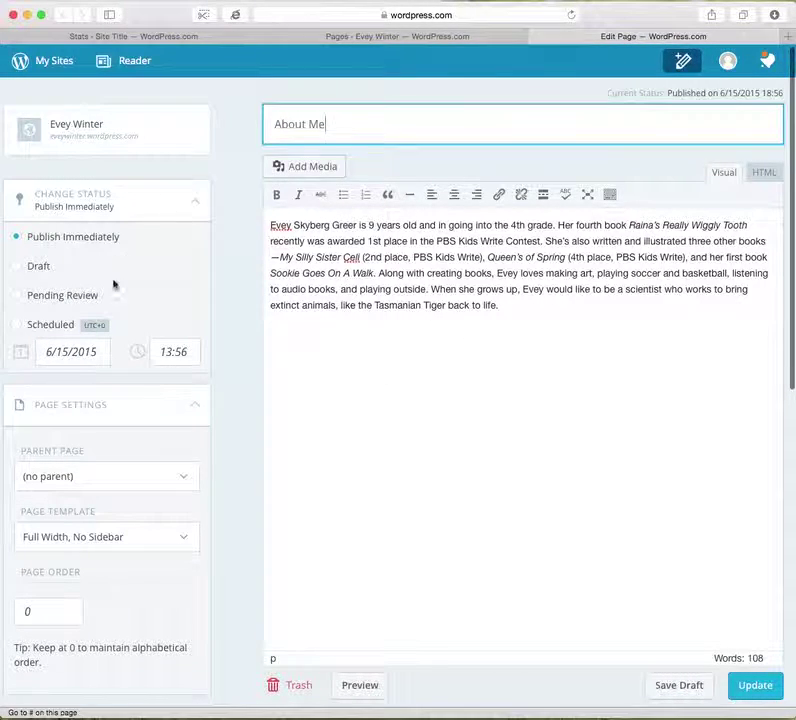
Insert the author photo from the Media Library at the start of the bio, left-aligned.
left_click(269, 225)
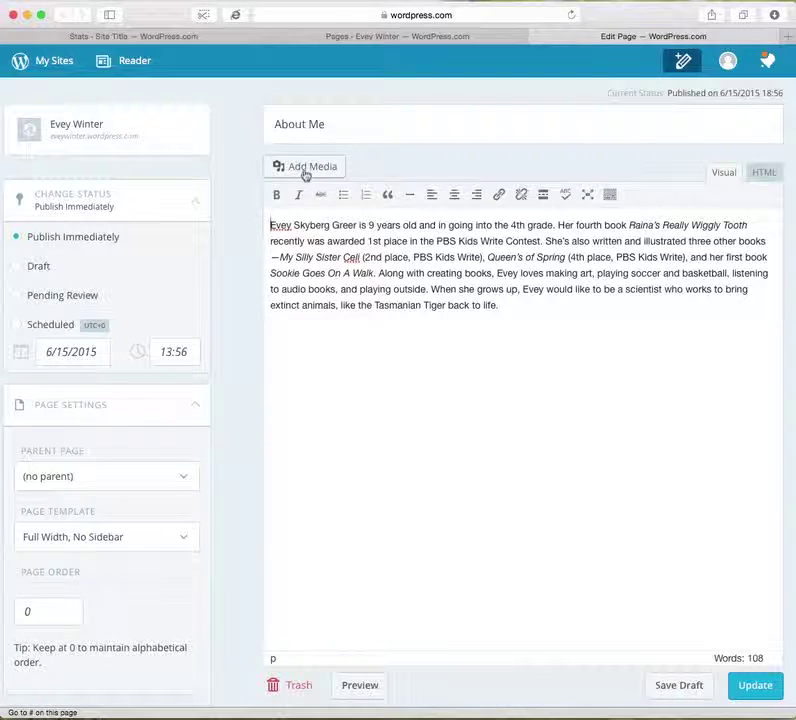
left_click(305, 170)
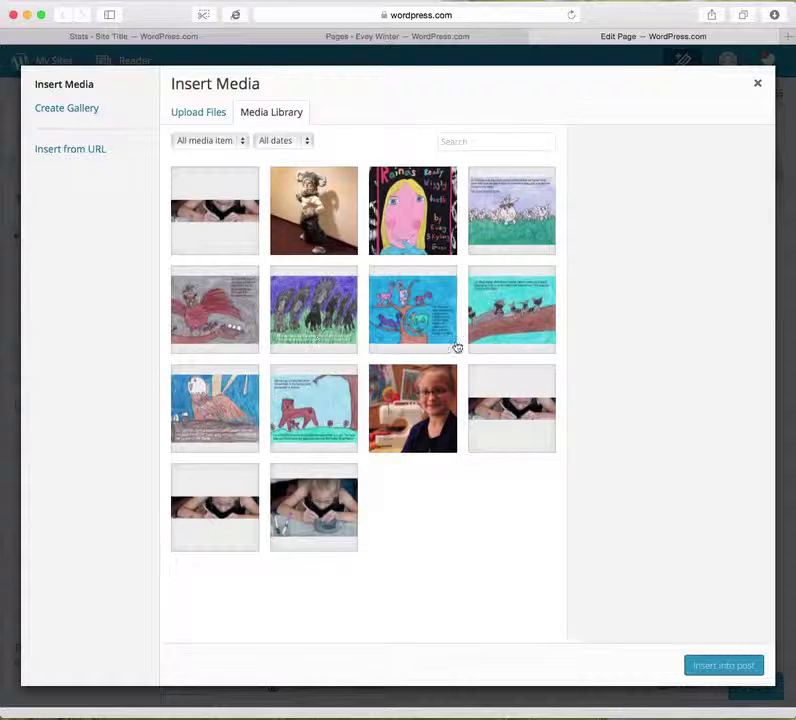
left_click(420, 420)
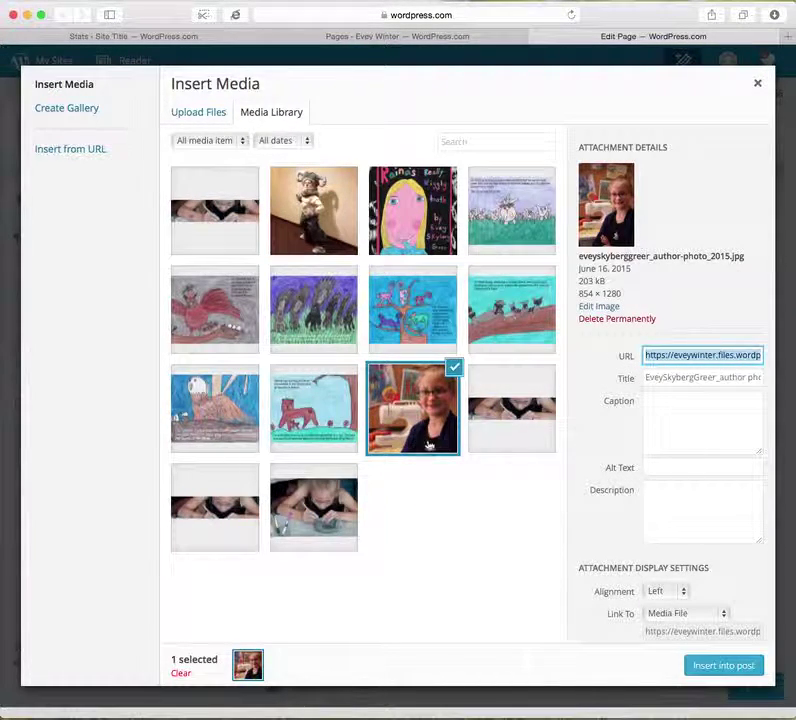
left_click(720, 665)
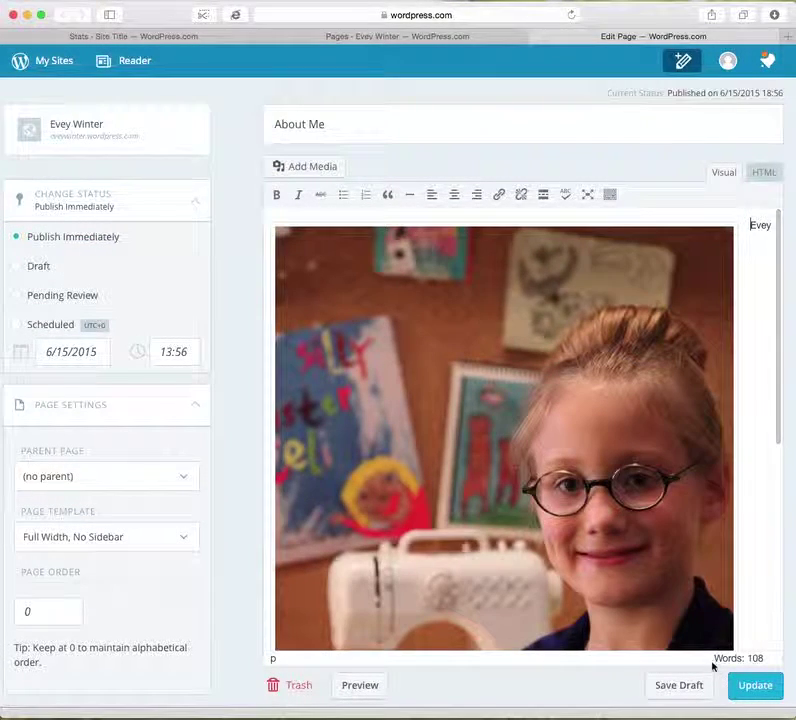
left_click(621, 378)
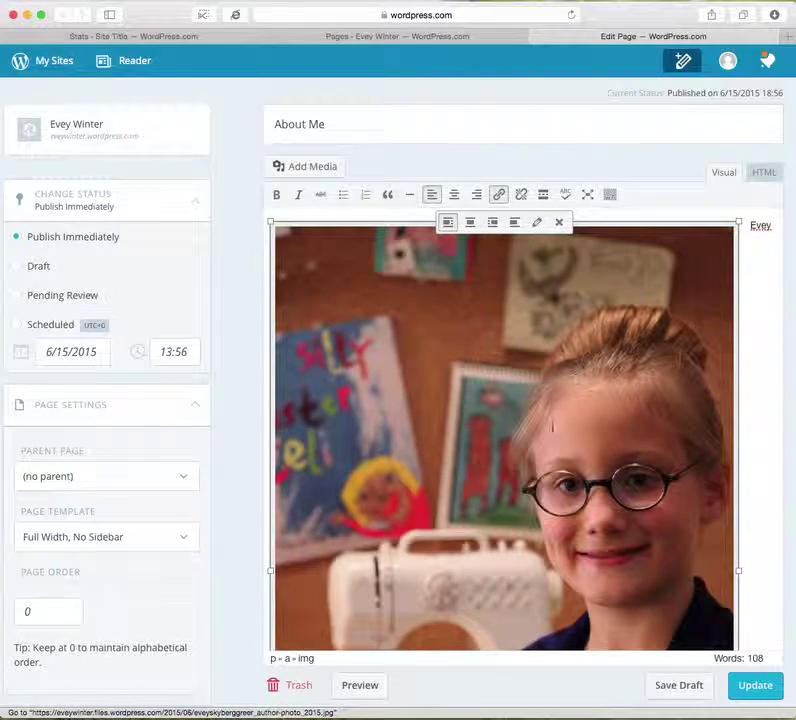
left_click(360, 686)
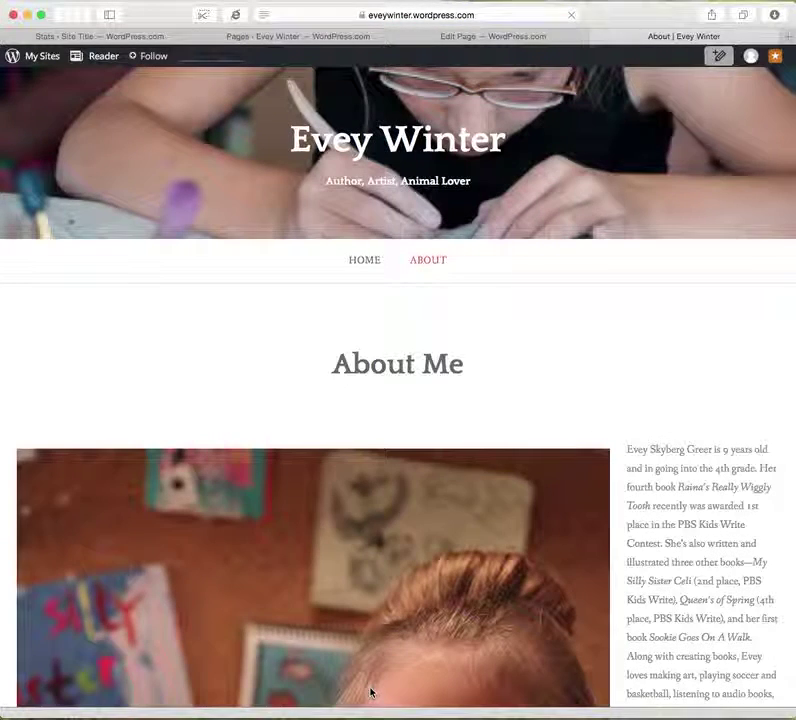
scroll(473, 583, "down", 10)
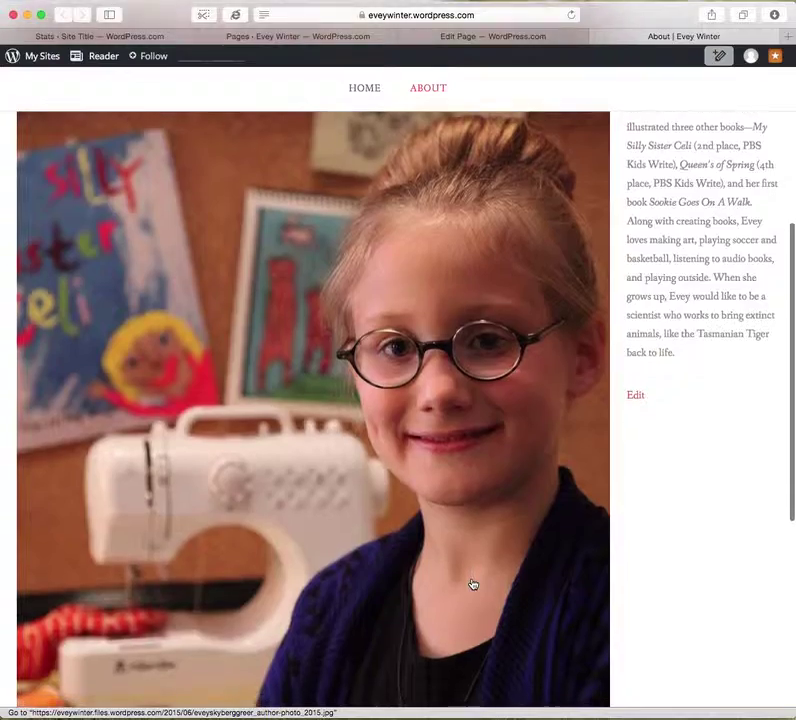
scroll(473, 583, "down", 3)
scroll(473, 583, "up", 5)
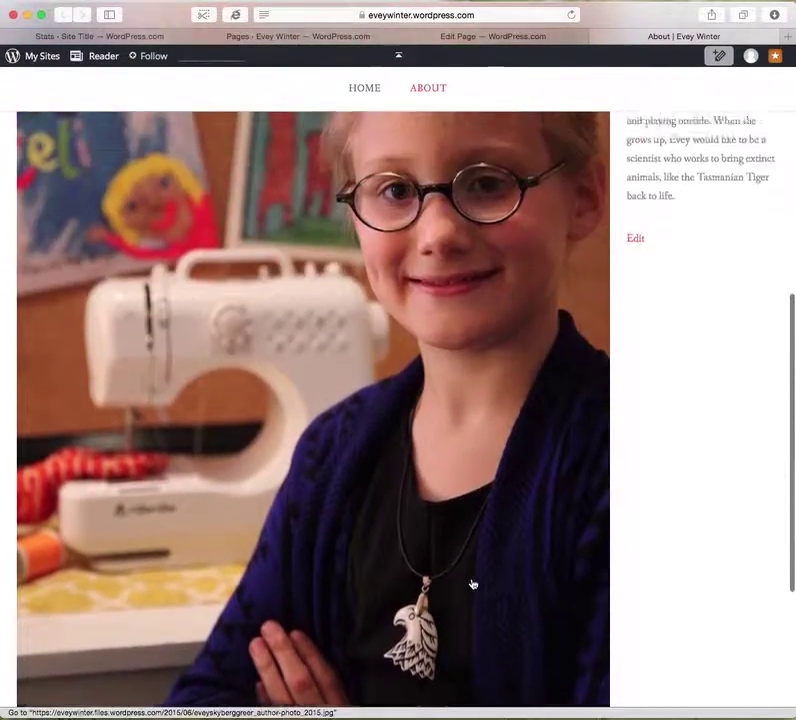
scroll(473, 583, "up", 4)
scroll(473, 583, "down", 3)
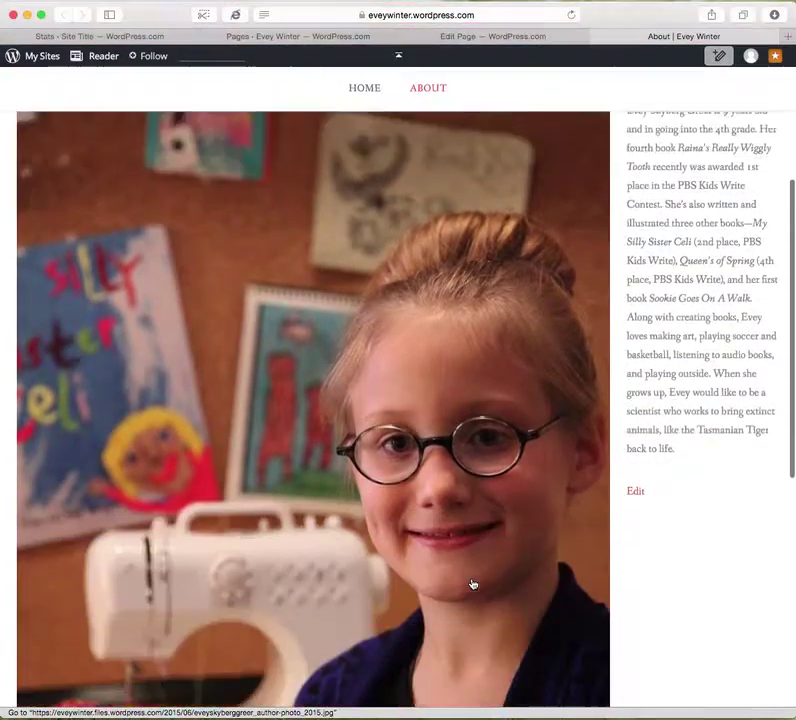
scroll(473, 583, "up", 5)
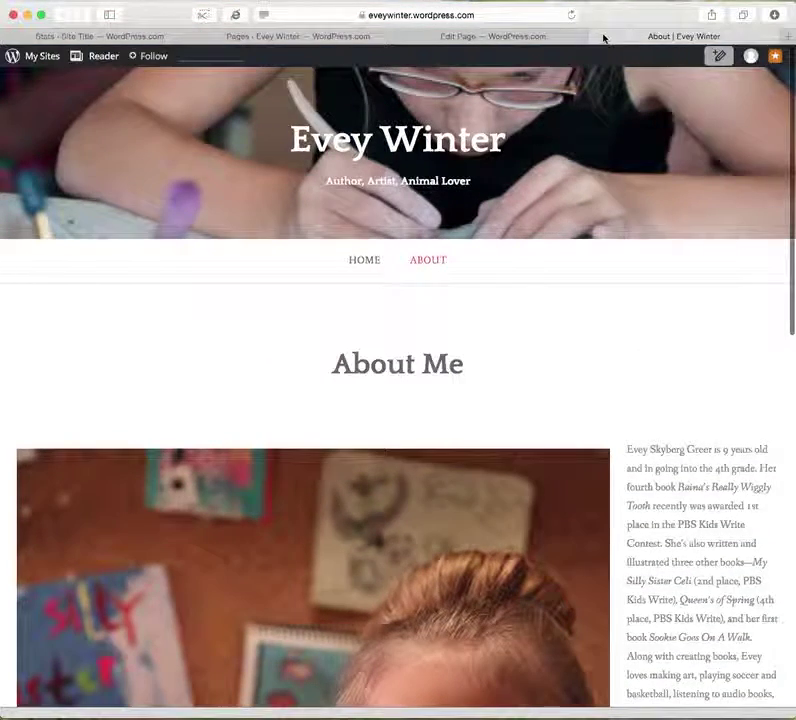
left_click(598, 38)
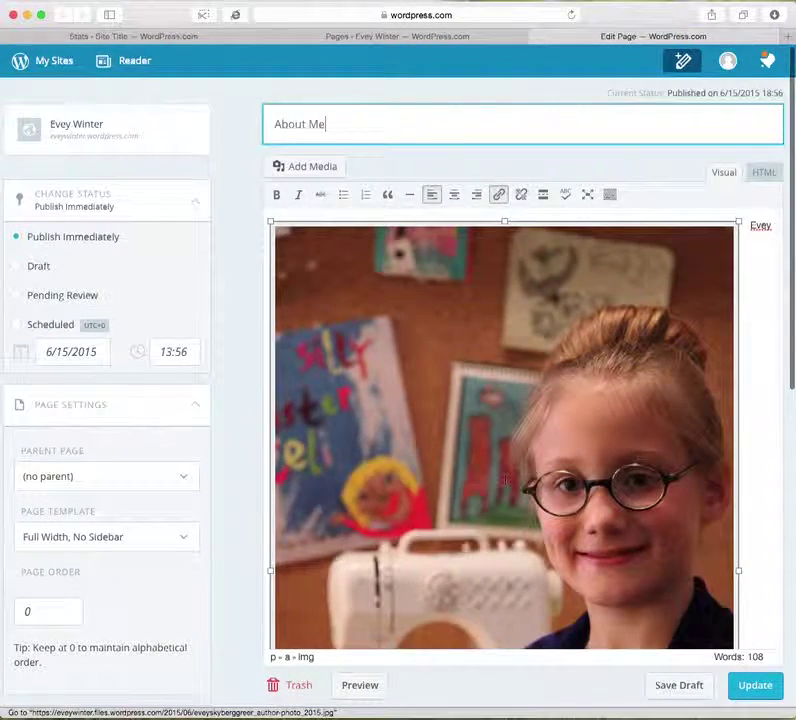
Try different photo sizes and alignments, then apply Large 660 × 989 with left alignment.
left_click(483, 325)
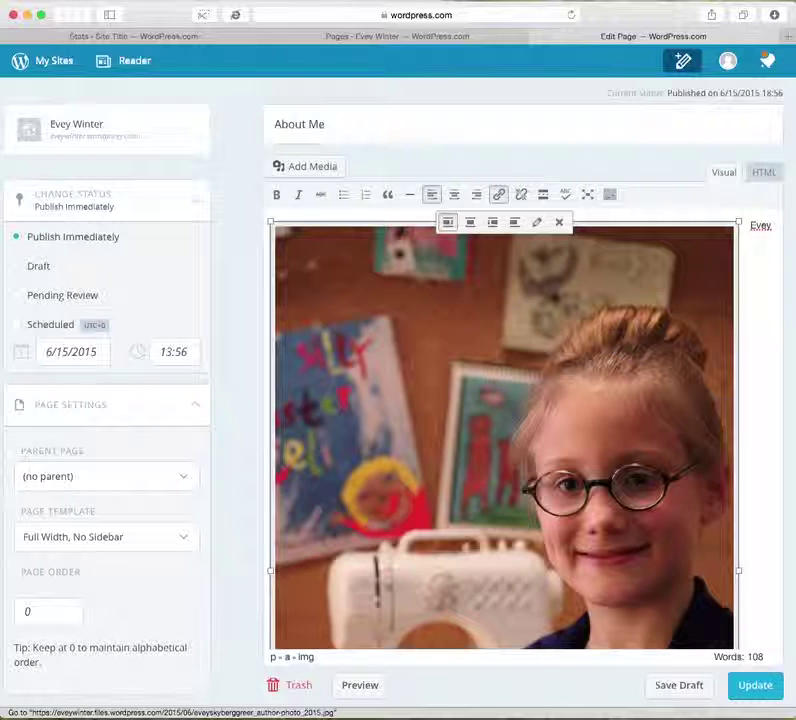
left_click(535, 223)
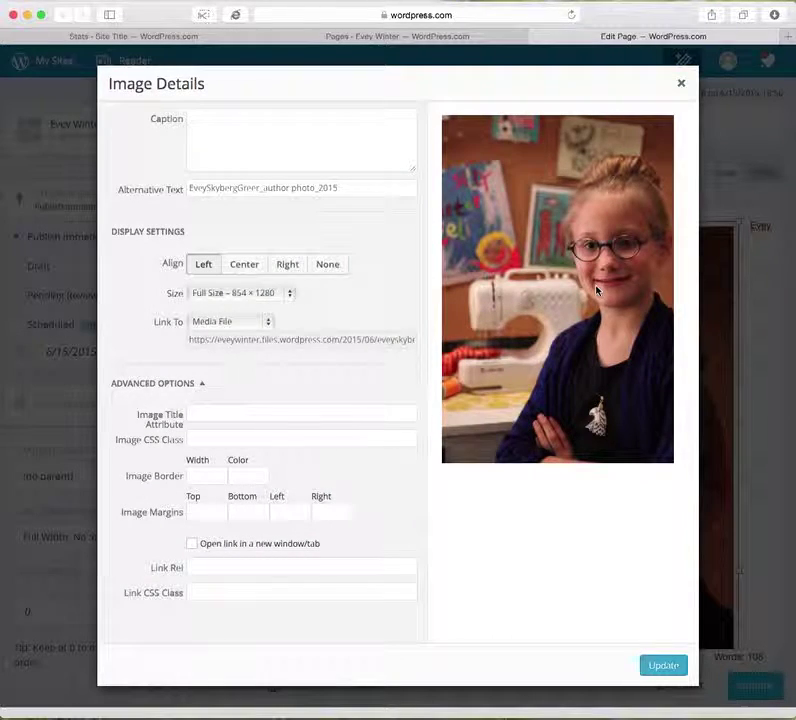
left_click(681, 83)
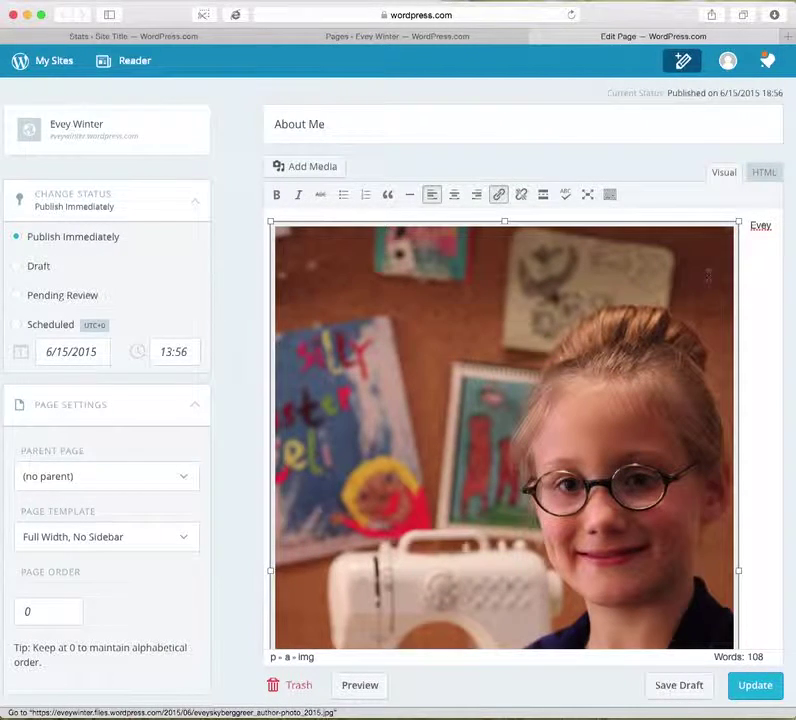
left_click(762, 229)
left_click(629, 272)
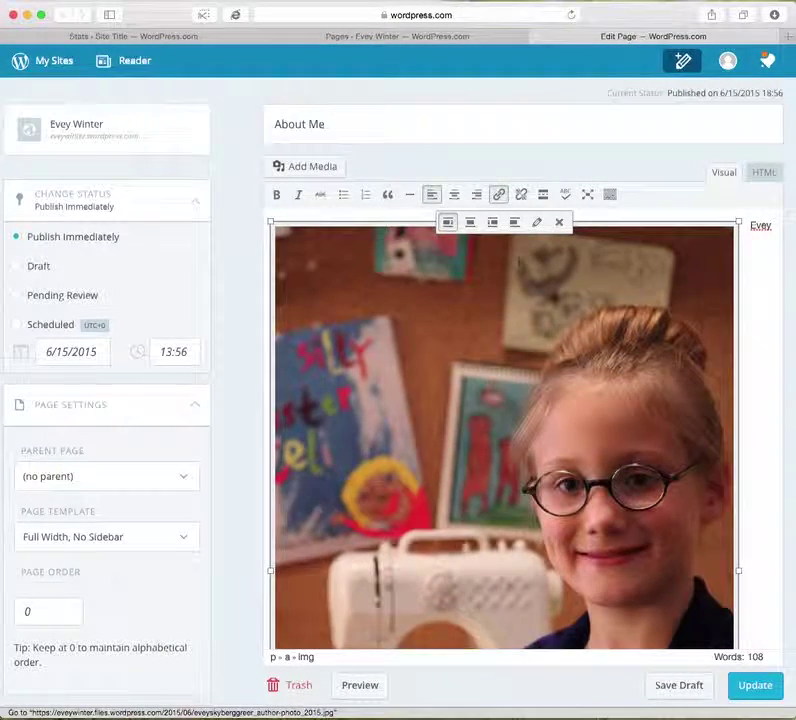
left_click(535, 225)
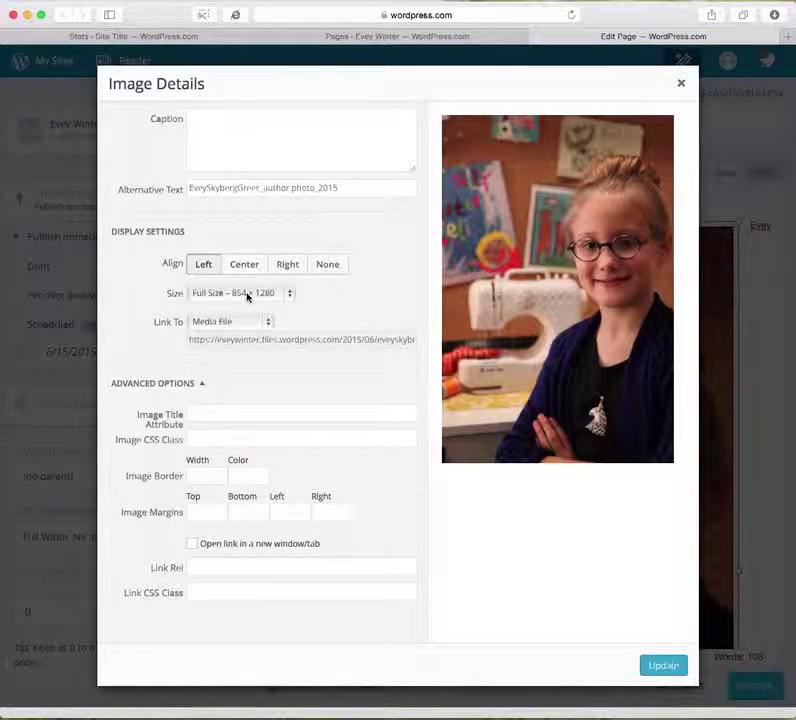
left_click(209, 293)
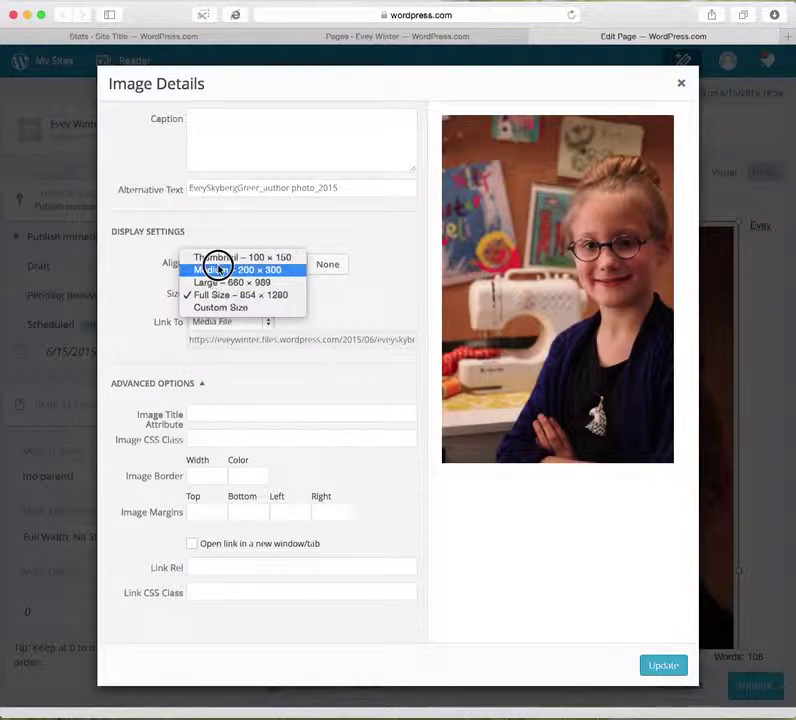
left_click(229, 270)
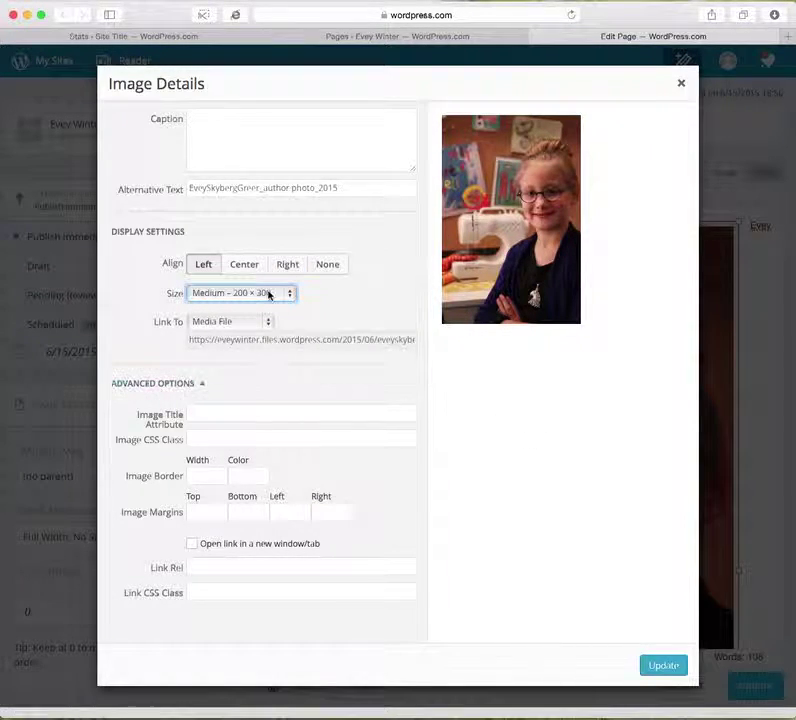
left_click(267, 293)
left_click(261, 307)
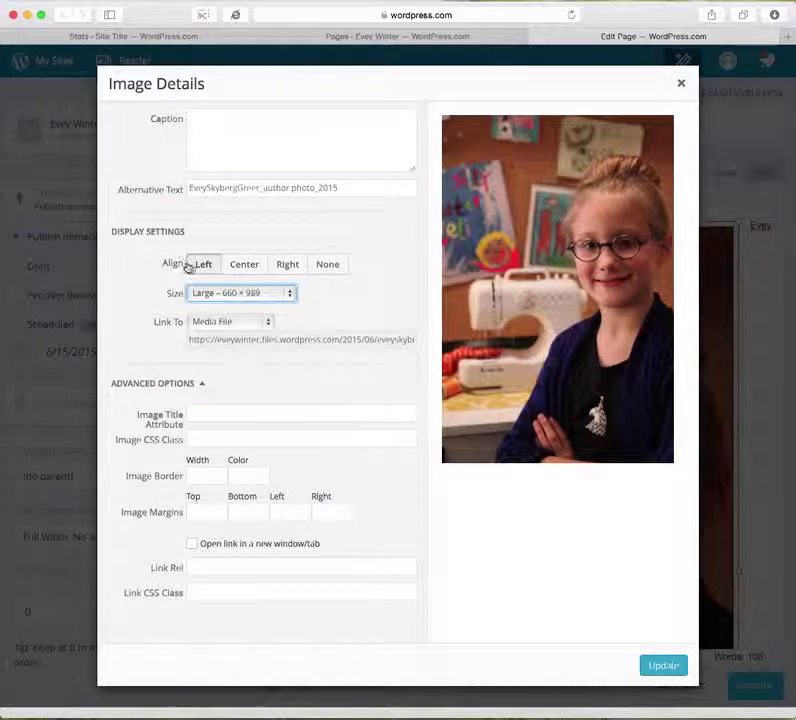
left_click(293, 265)
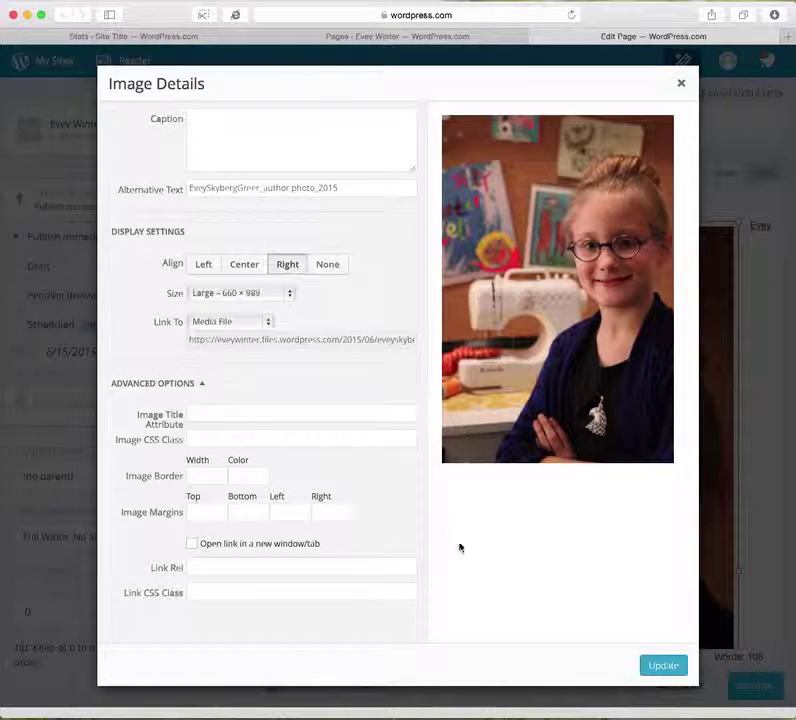
left_click(201, 266)
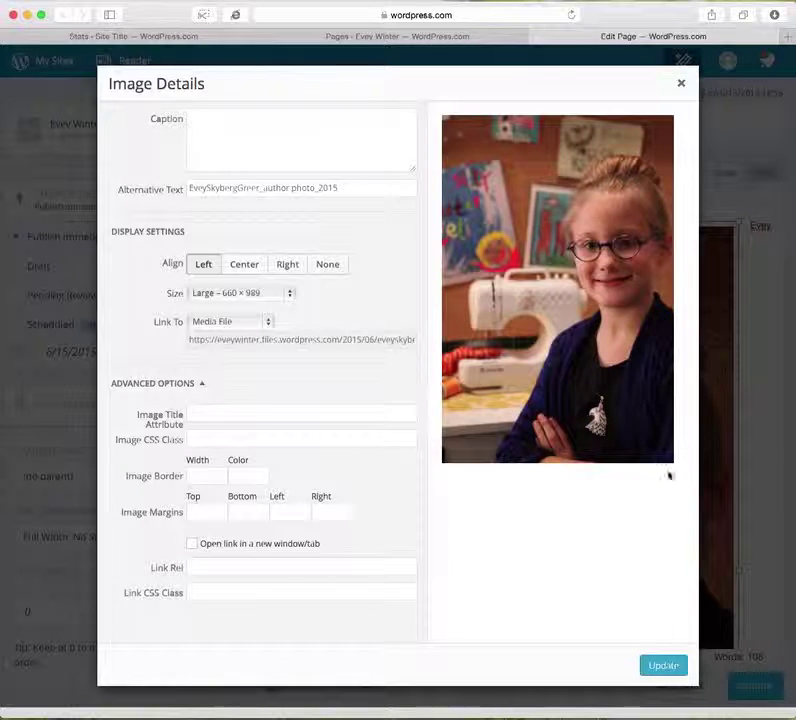
left_click(662, 667)
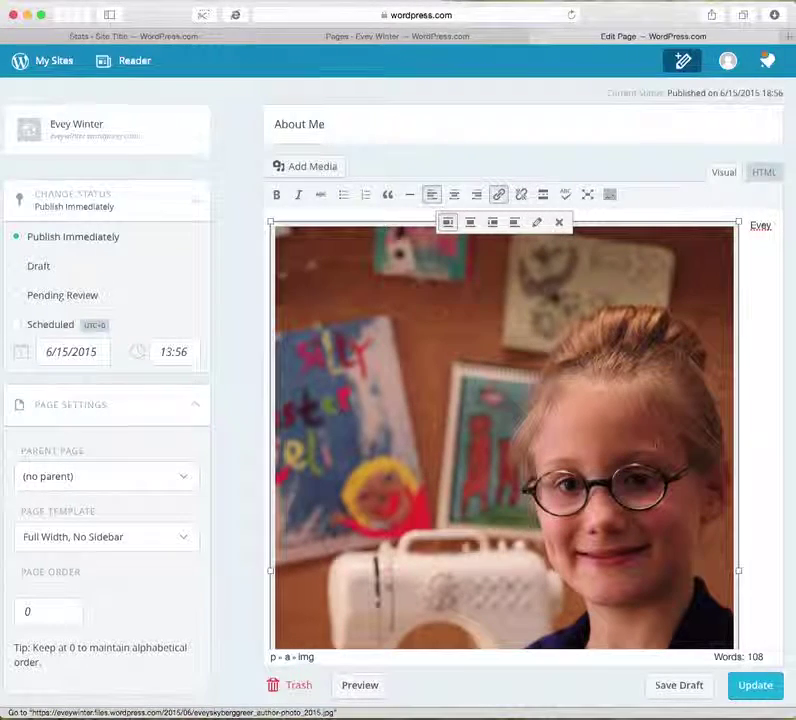
Change the author photo to the Medium 200 × 300 size and apply it.
left_click(750, 275)
left_click(682, 270)
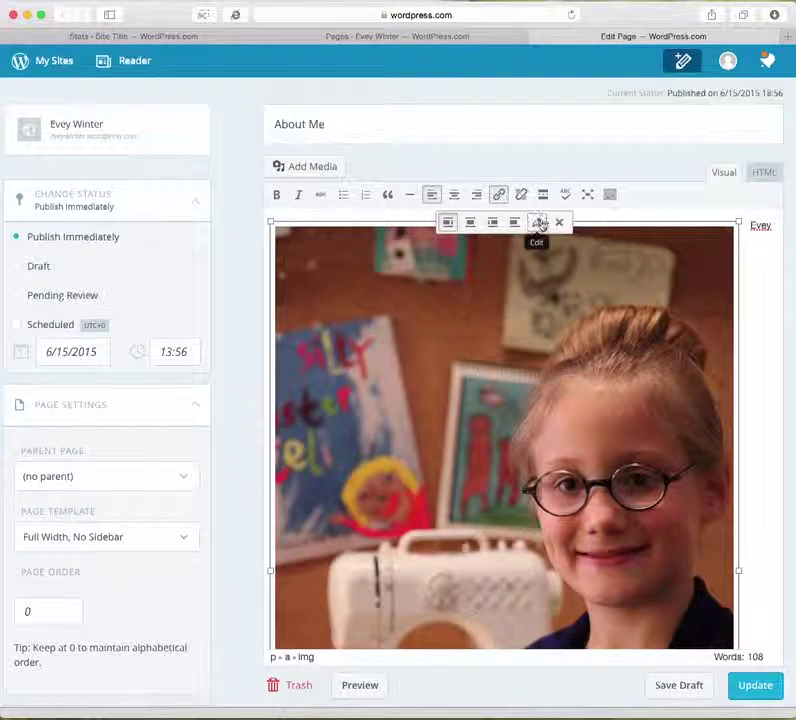
left_click(538, 222)
left_click(268, 293)
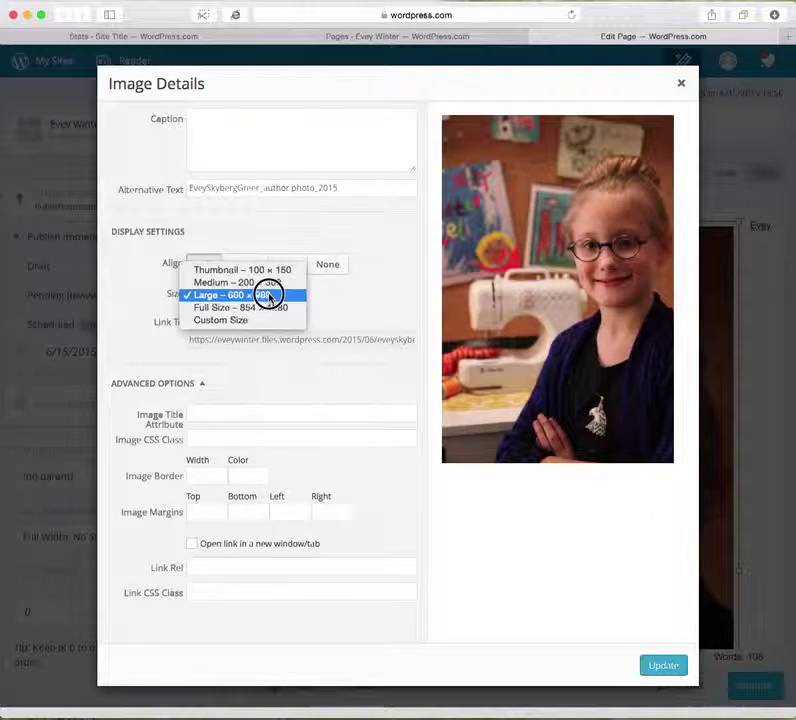
left_click(264, 282)
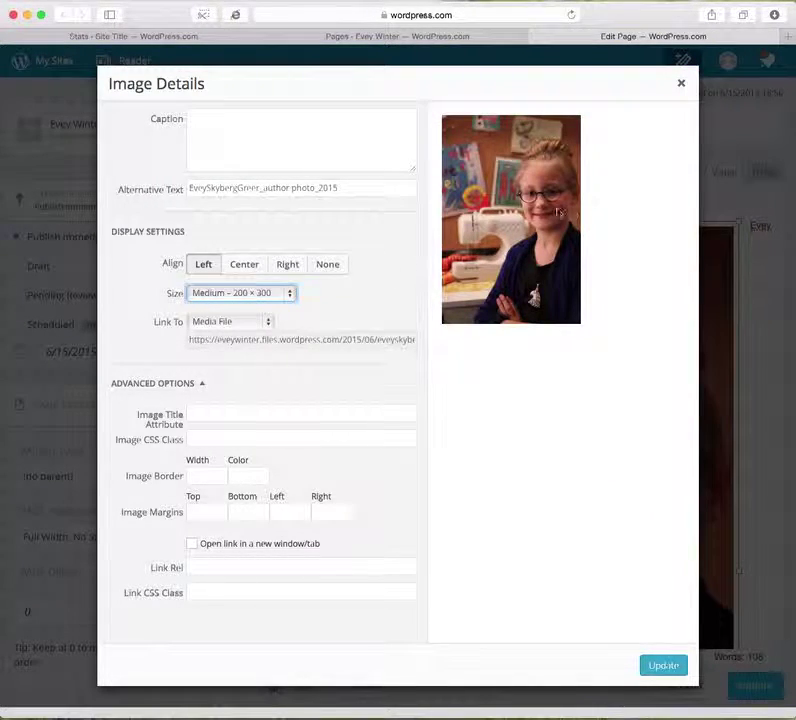
left_click(661, 666)
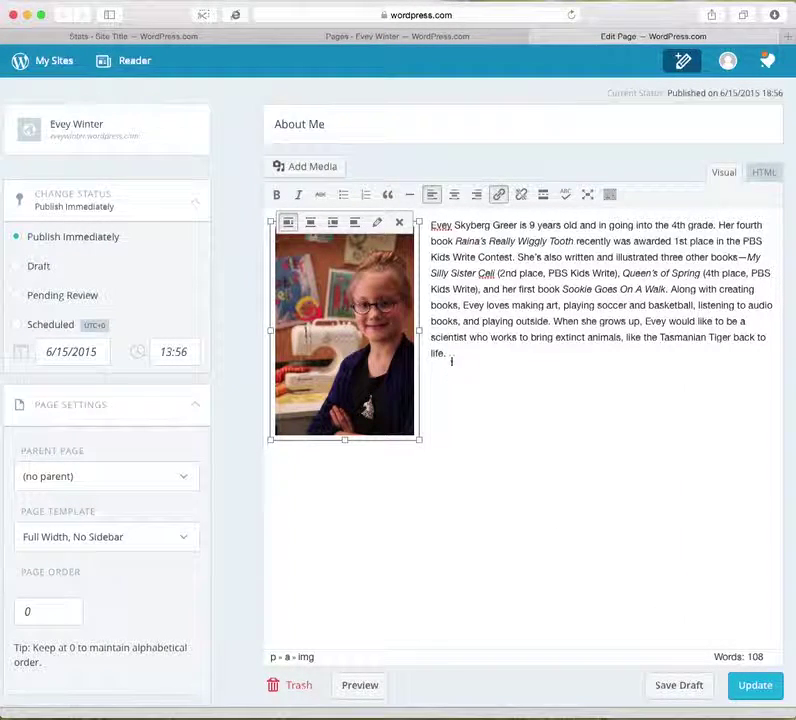
left_click(360, 686)
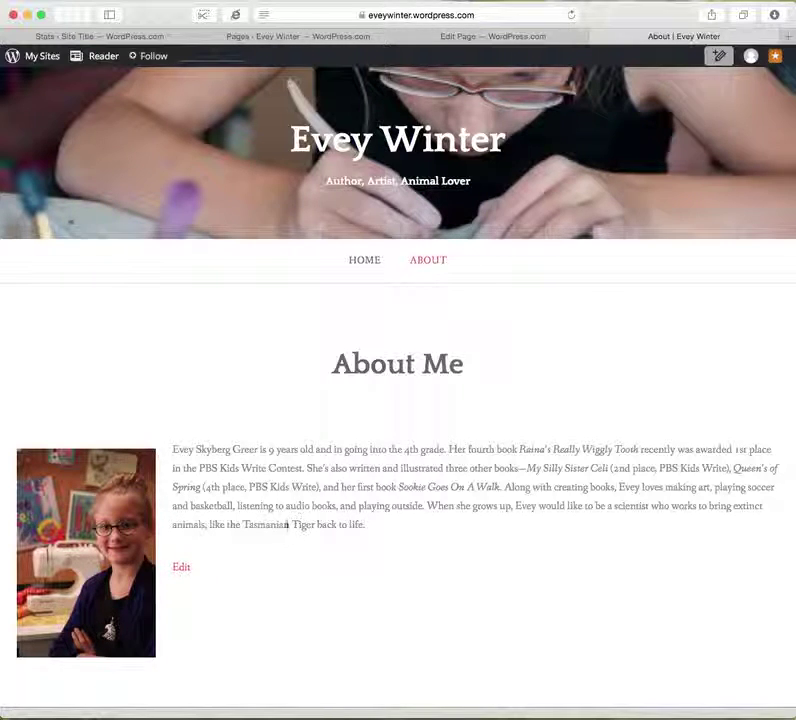
scroll(494, 413, "down", 3)
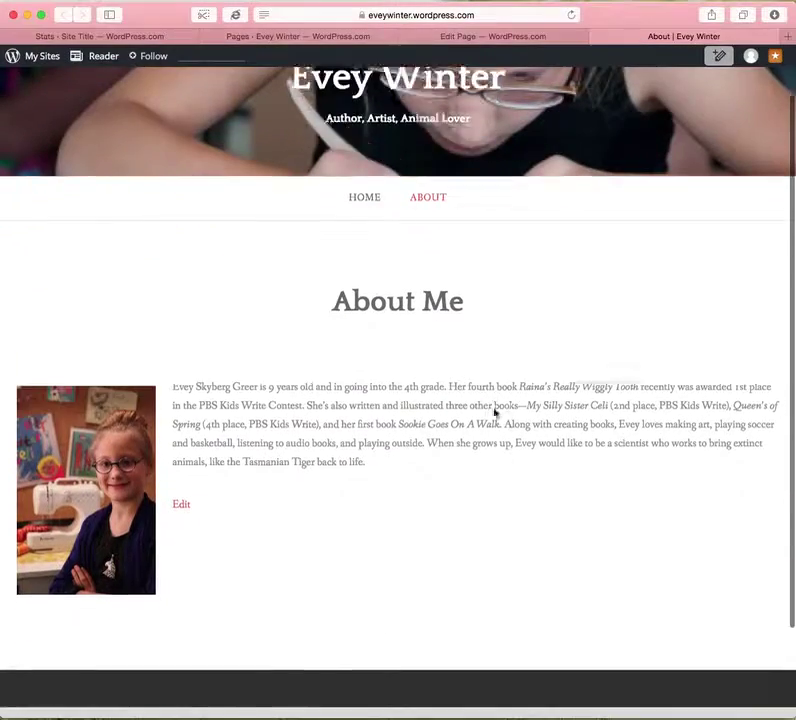
scroll(494, 413, "up", 3)
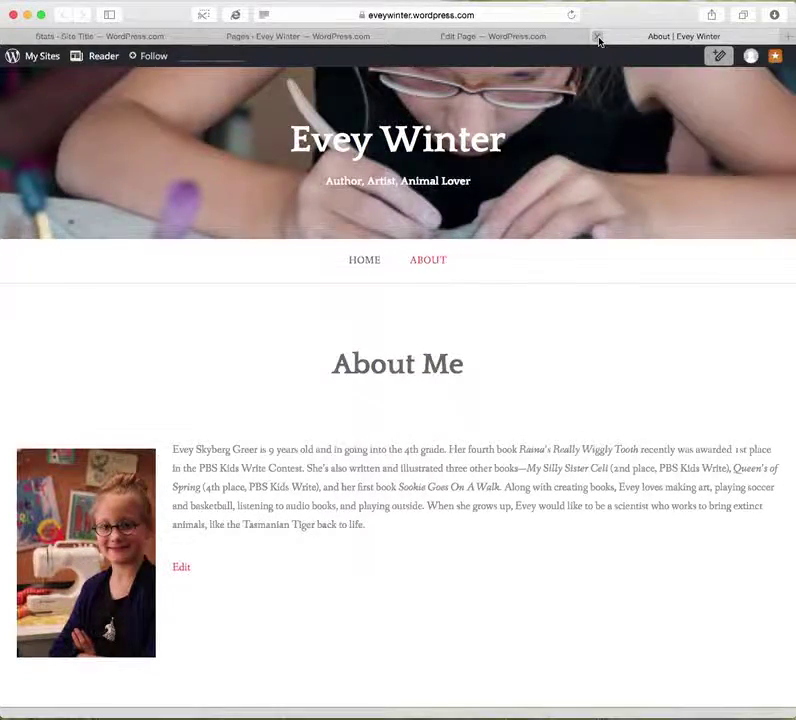
left_click(596, 38)
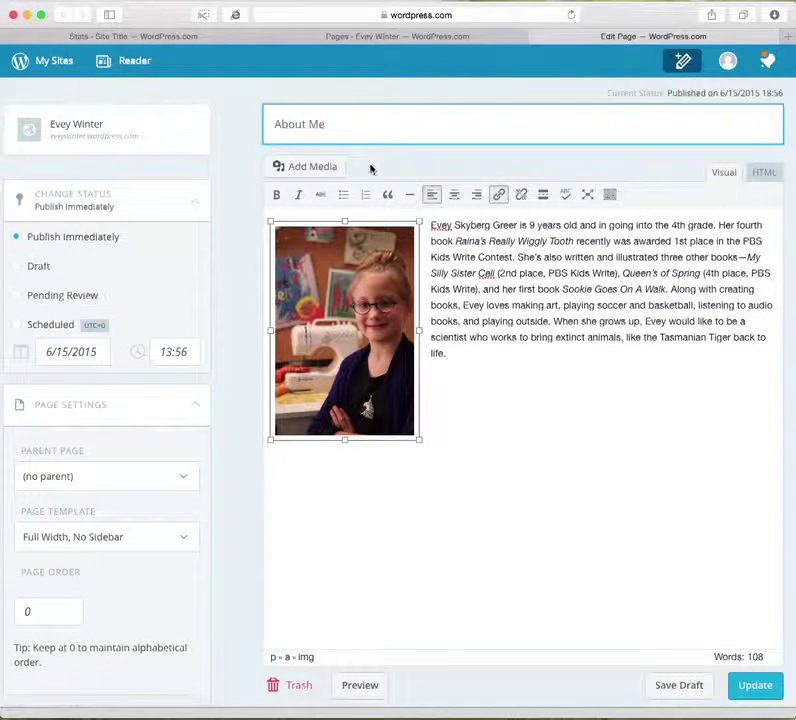
Save the About Me page changes with the Update button.
left_click_drag(329, 124, 272, 123)
left_click(329, 123)
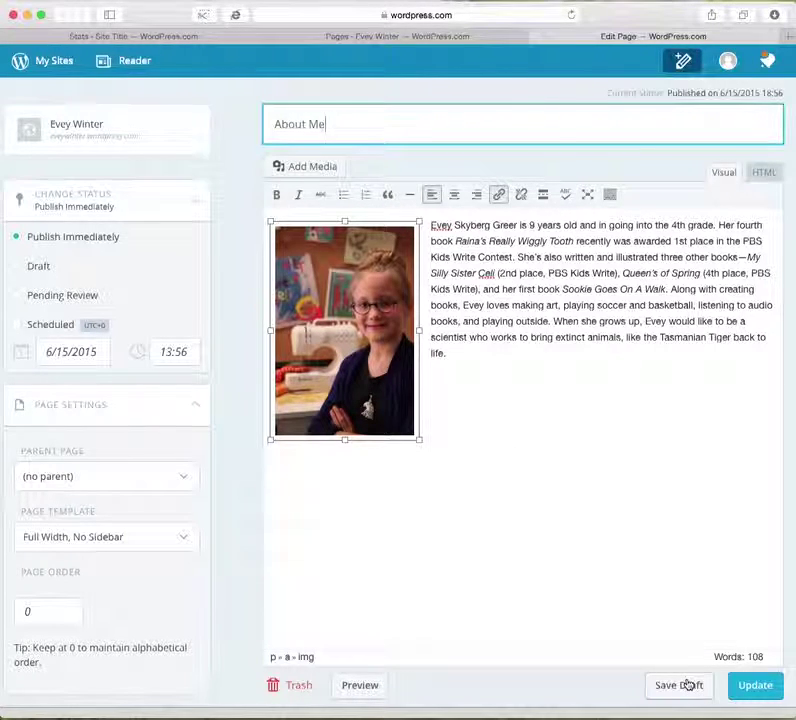
left_click(754, 686)
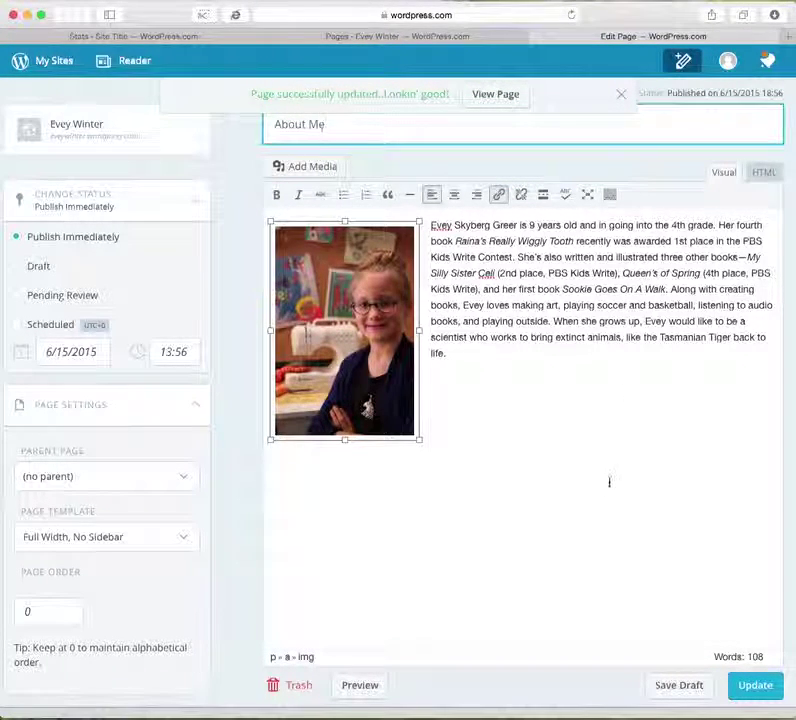
Check the live About Me page and the home page, then close the live view.
left_click(506, 101)
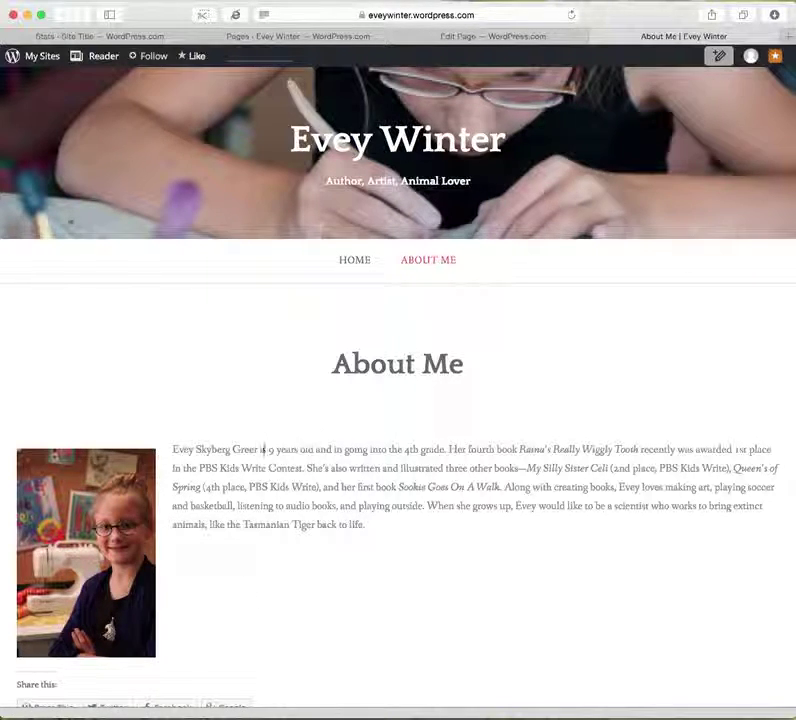
scroll(277, 512, "down", 5)
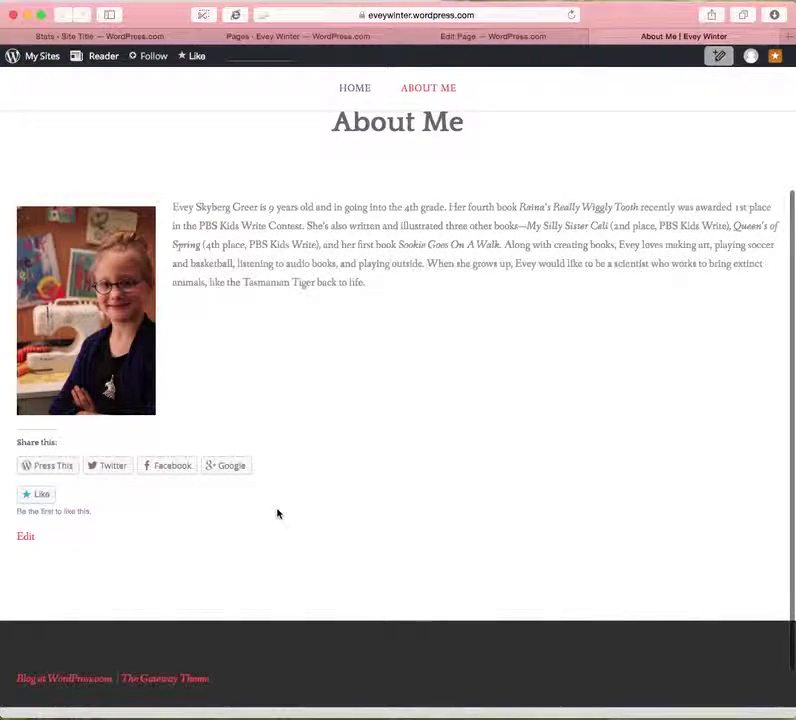
scroll(277, 513, "up", 5)
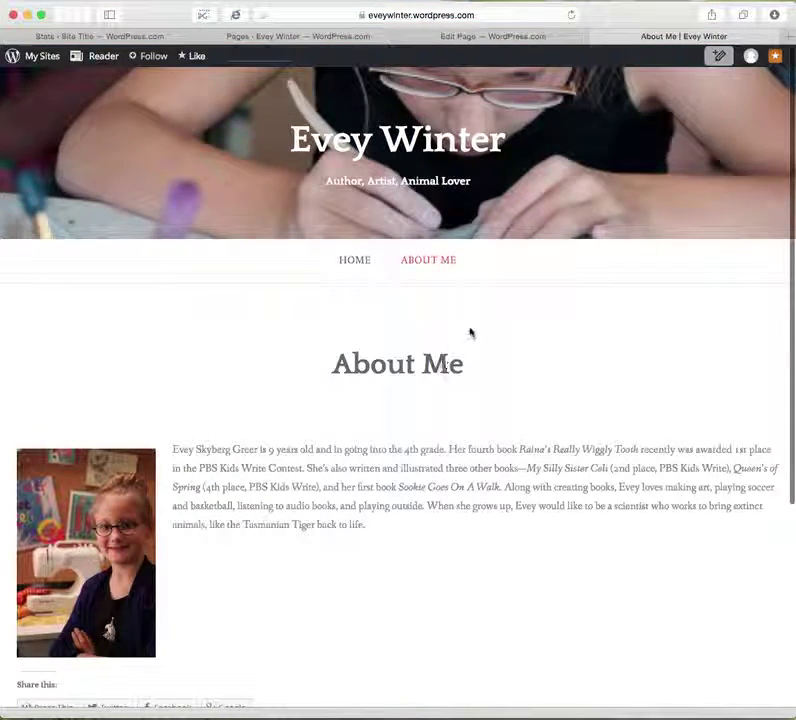
left_click(353, 262)
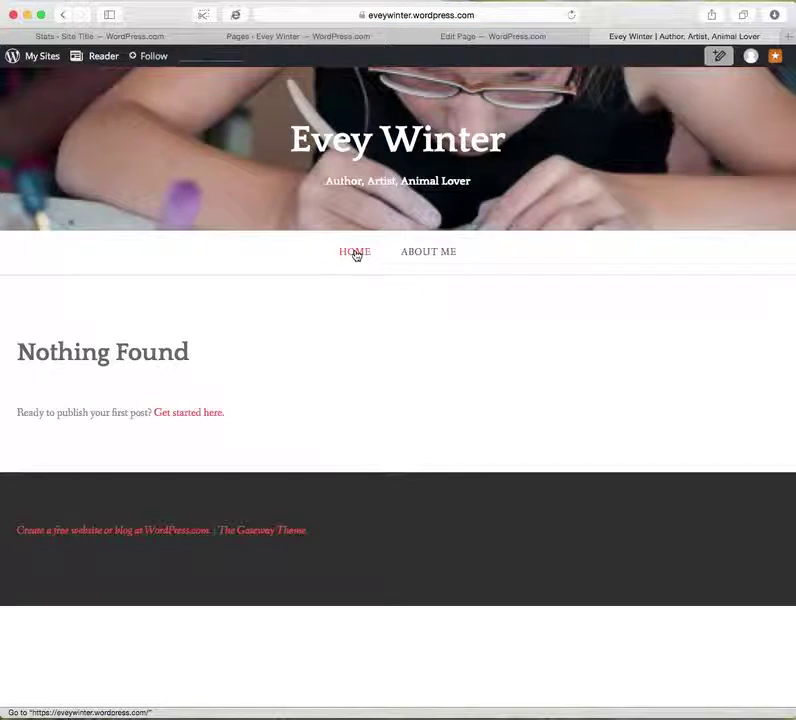
left_click(439, 255)
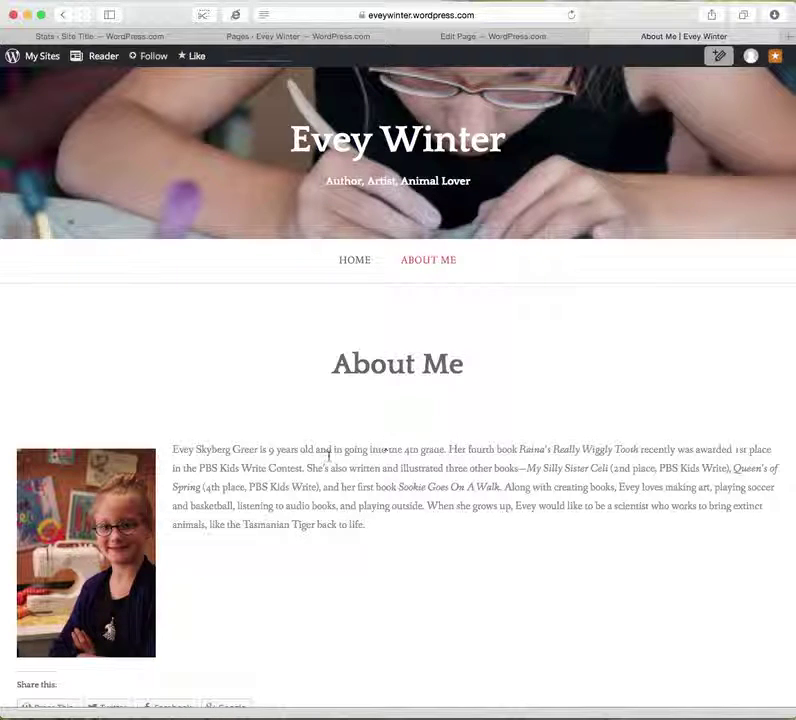
scroll(400, 505, "down", 5)
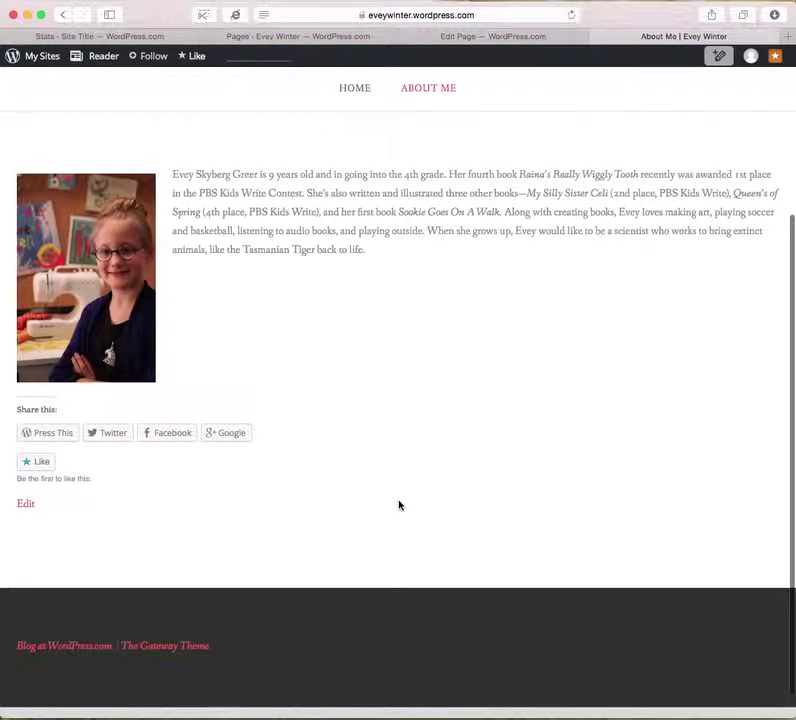
scroll(400, 505, "up", 3)
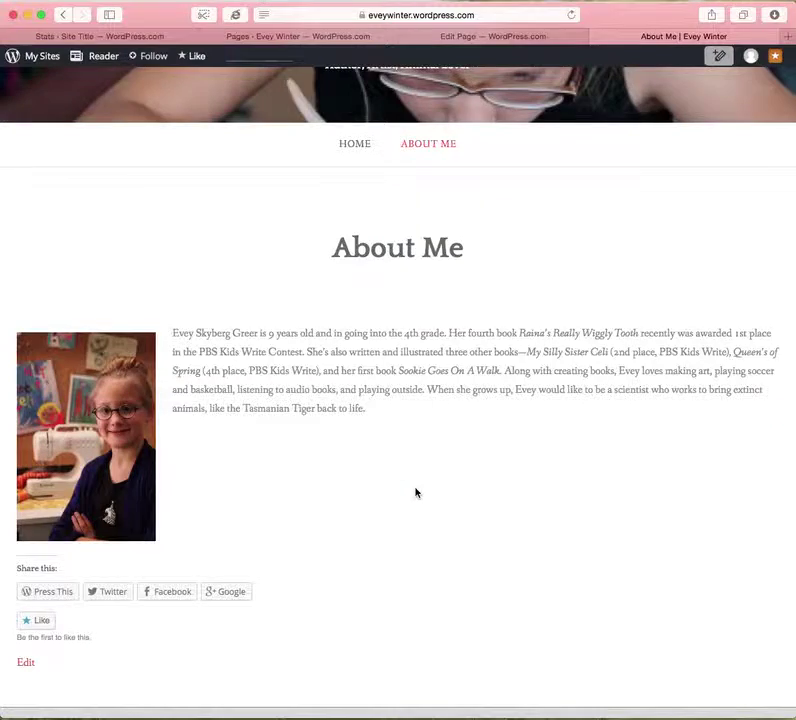
scroll(416, 492, "up", 3)
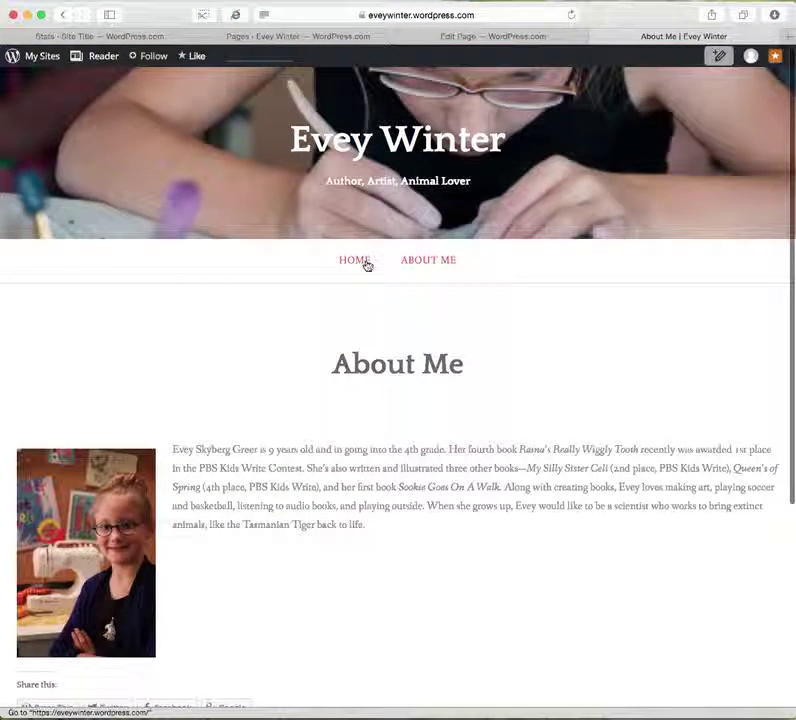
left_click(596, 36)
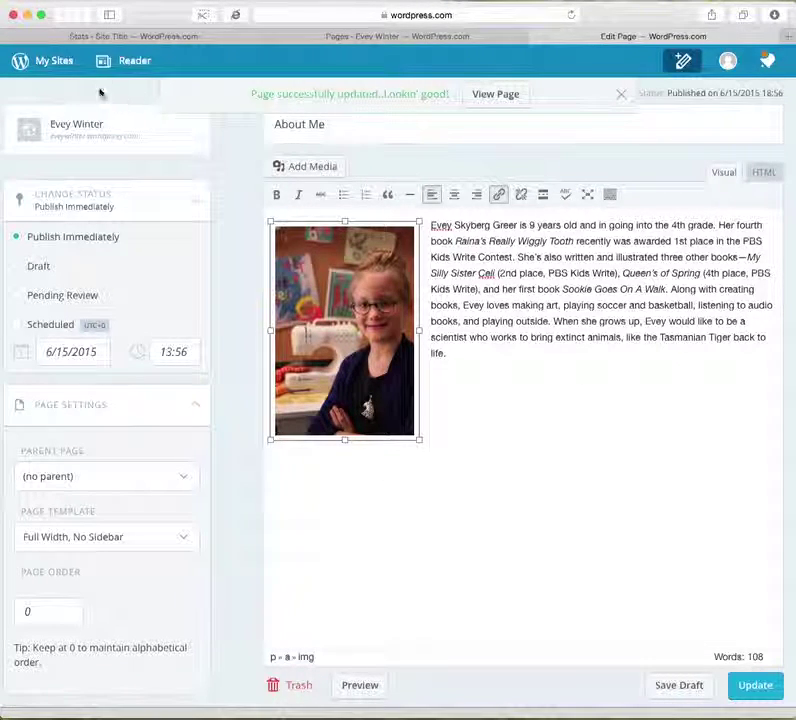
From My Sites, go to Blog Posts and start a new post.
left_click(60, 66)
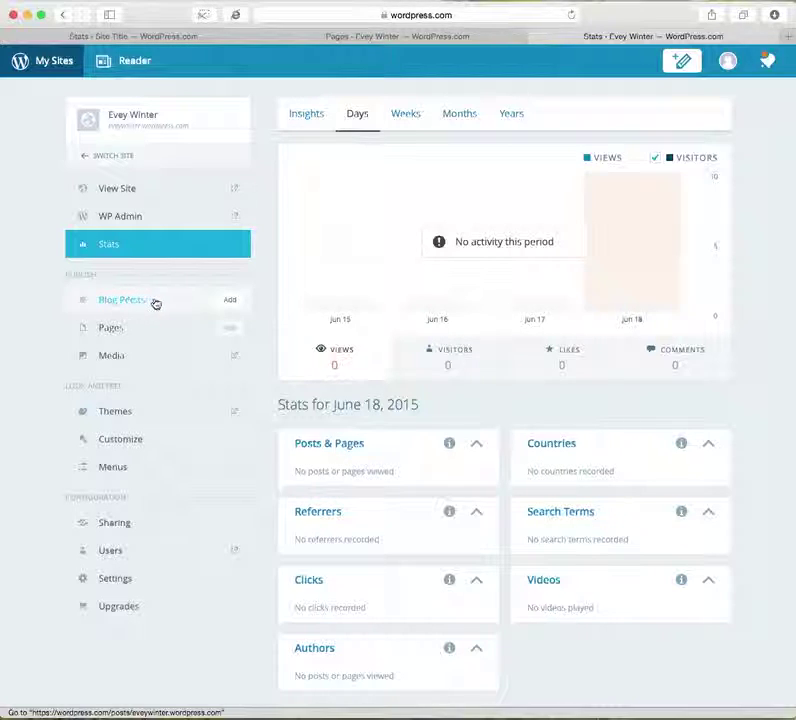
left_click(144, 302)
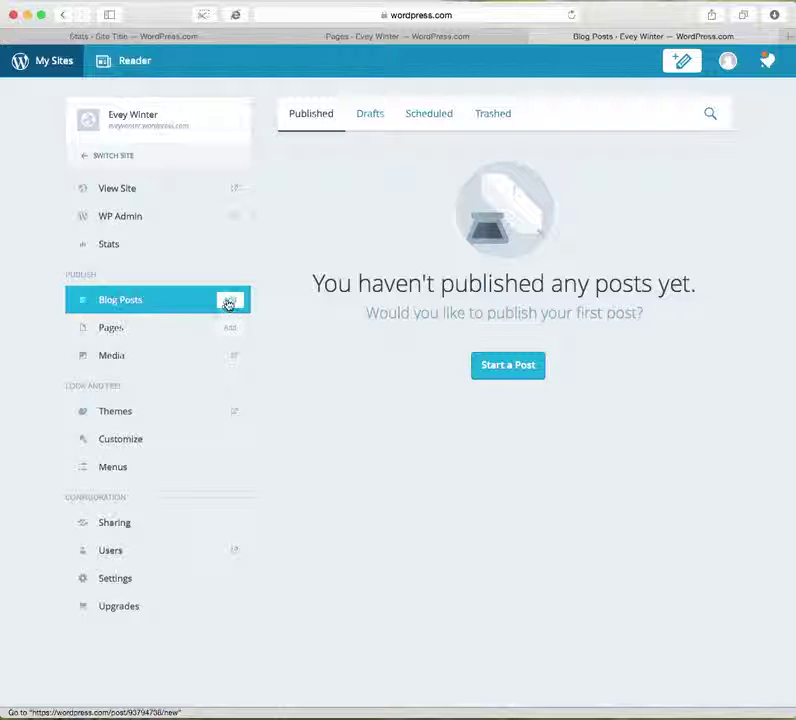
left_click(509, 366)
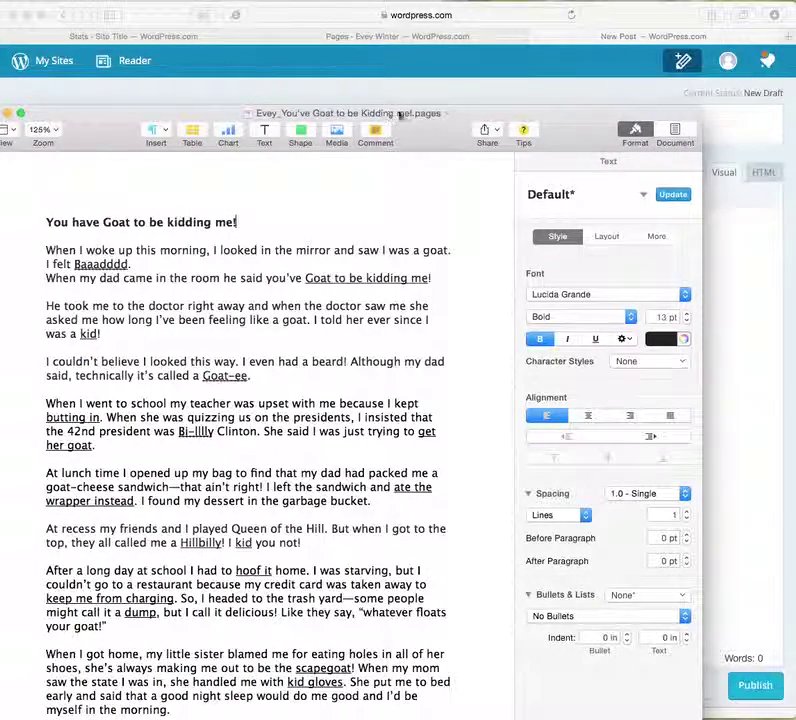
Drag the Pages window so the whole goat story is visible.
left_click_drag(421, 137, 795, 0)
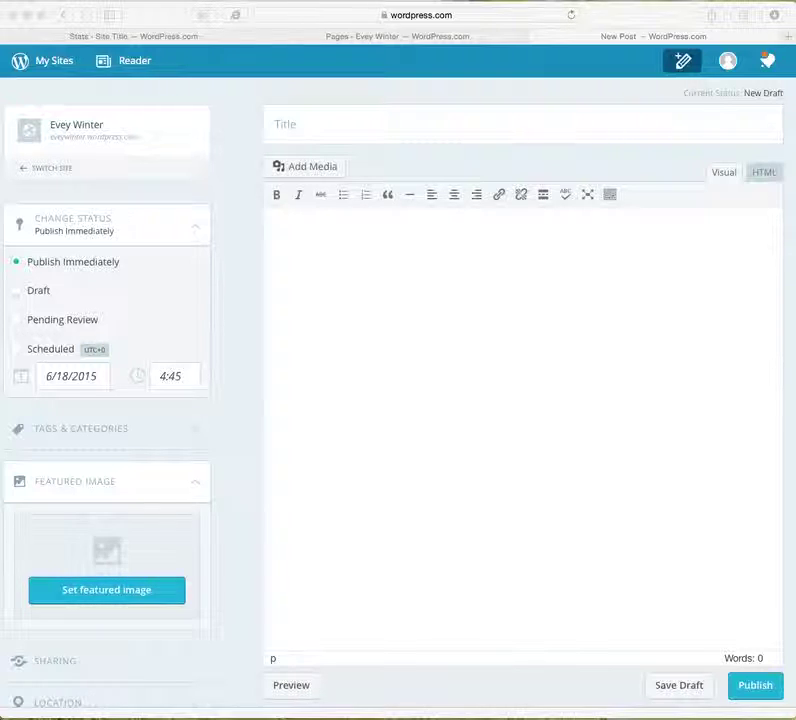
Paste 'You have Goat to be kidding me!' as the post title and the full goat story as the body, then preview it.
left_click(406, 130)
type("You have Goat to be kidding me!")
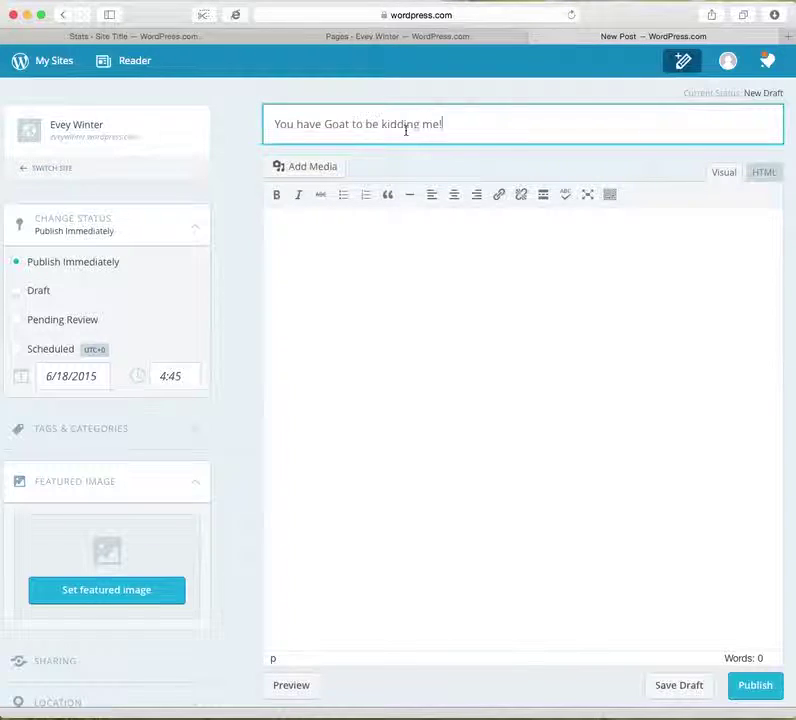
left_click(416, 286)
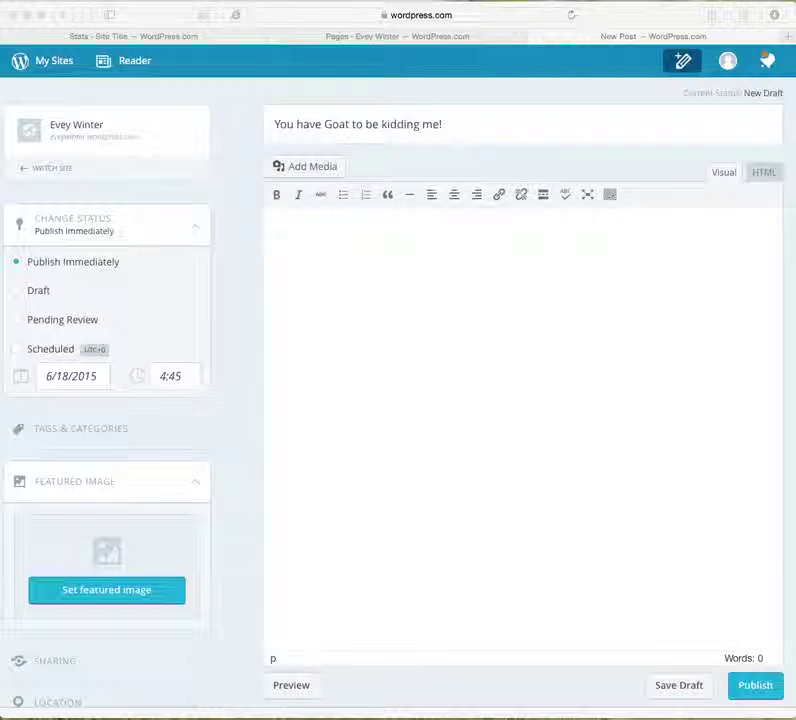
left_click(460, 386)
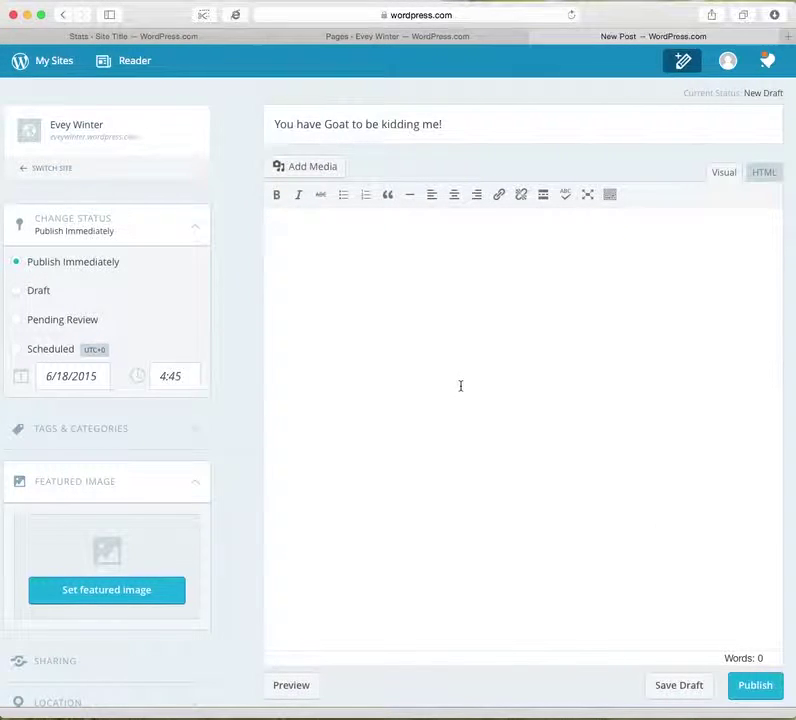
key("super+v")
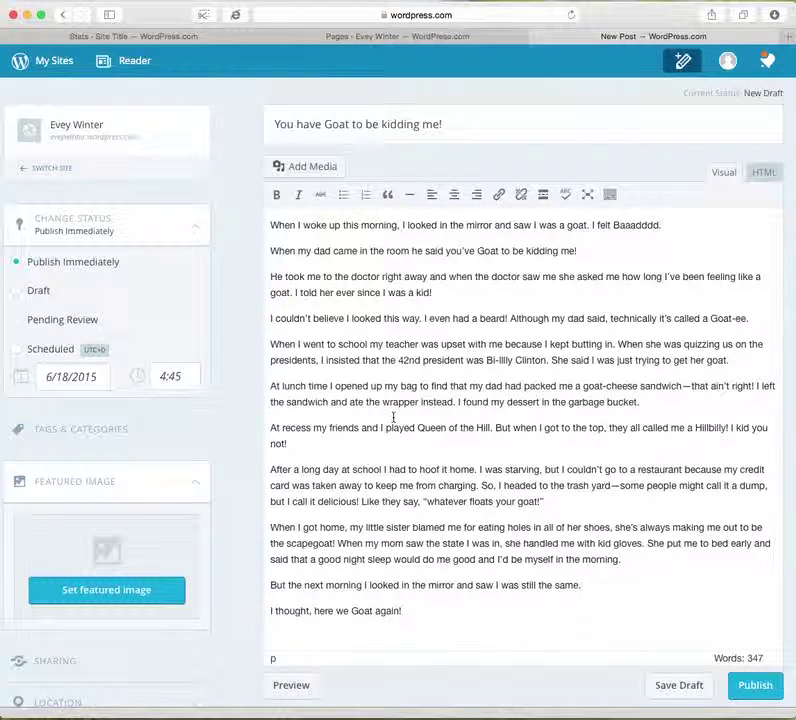
left_click(296, 697)
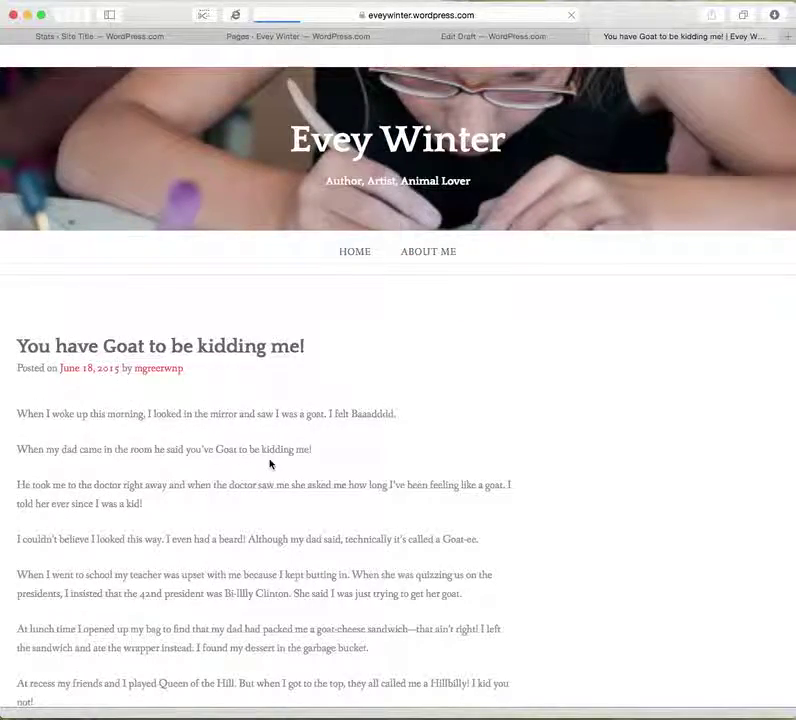
Scroll through the goat story preview, then close it to return to the draft editor.
scroll(270, 463, "down", 10)
scroll(270, 463, "up", 3)
scroll(270, 462, "up", 5)
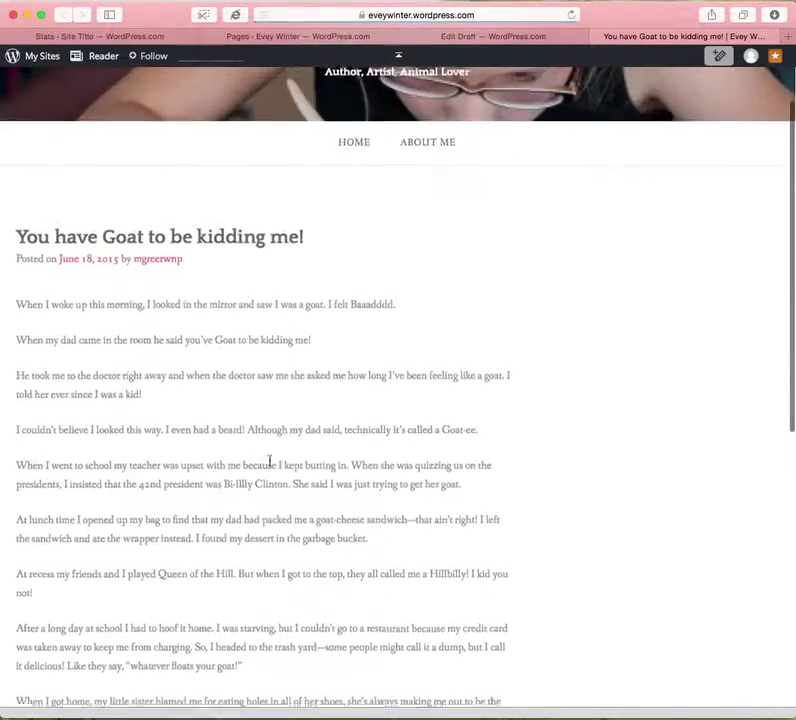
left_click(590, 40)
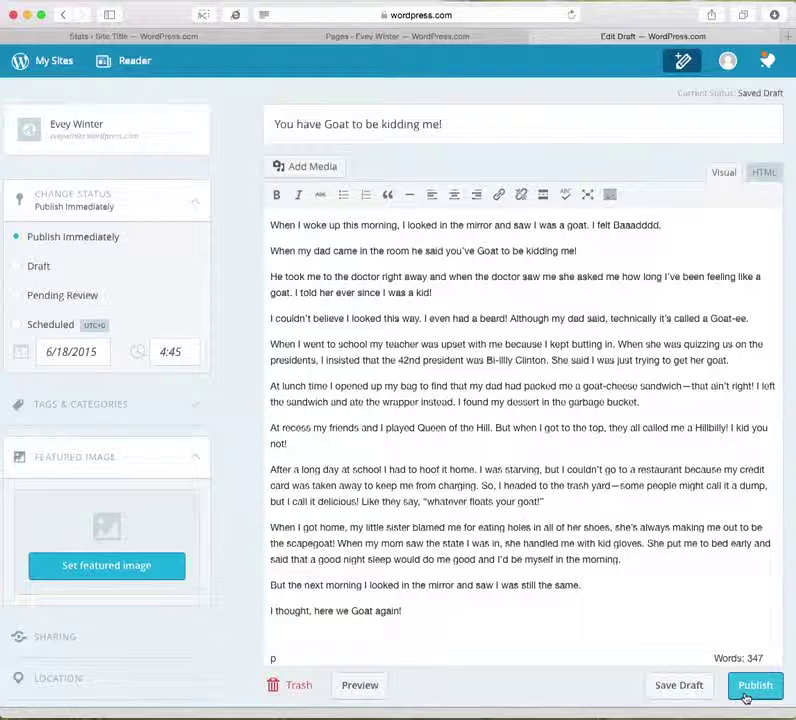
left_click(44, 324)
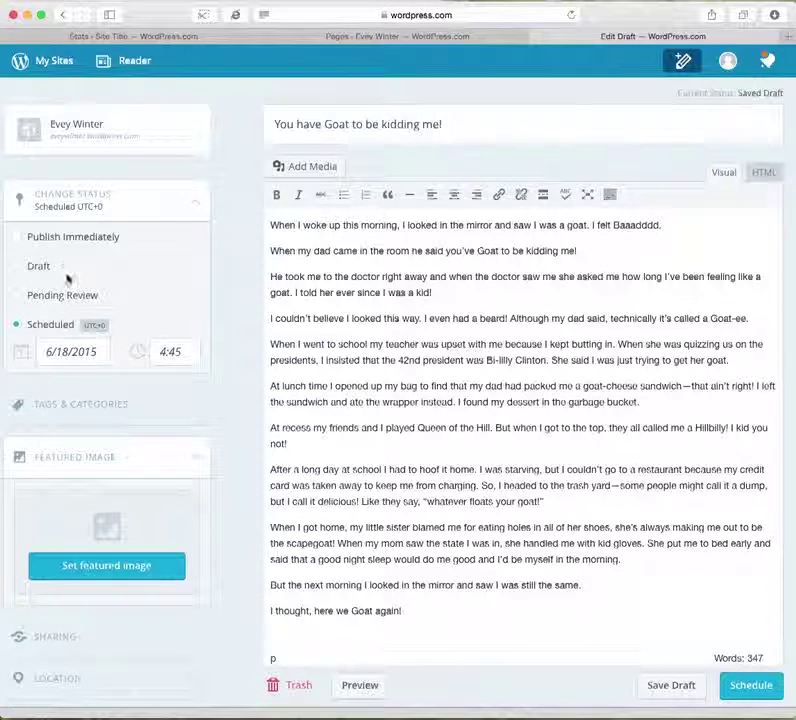
left_click(62, 243)
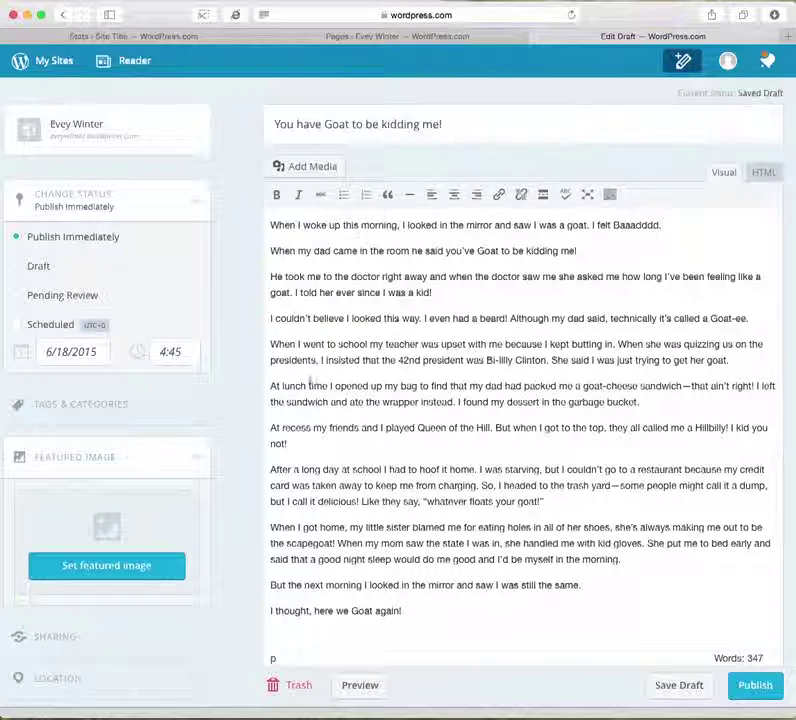
Set goat.jpg as the post's featured image, publish the goat story, and view it live.
left_click(160, 567)
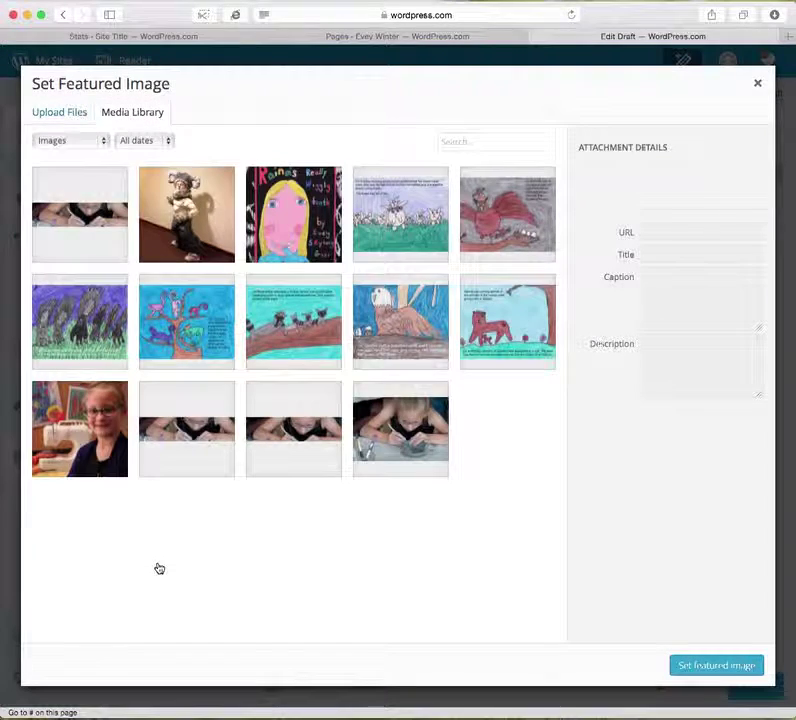
left_click(201, 205)
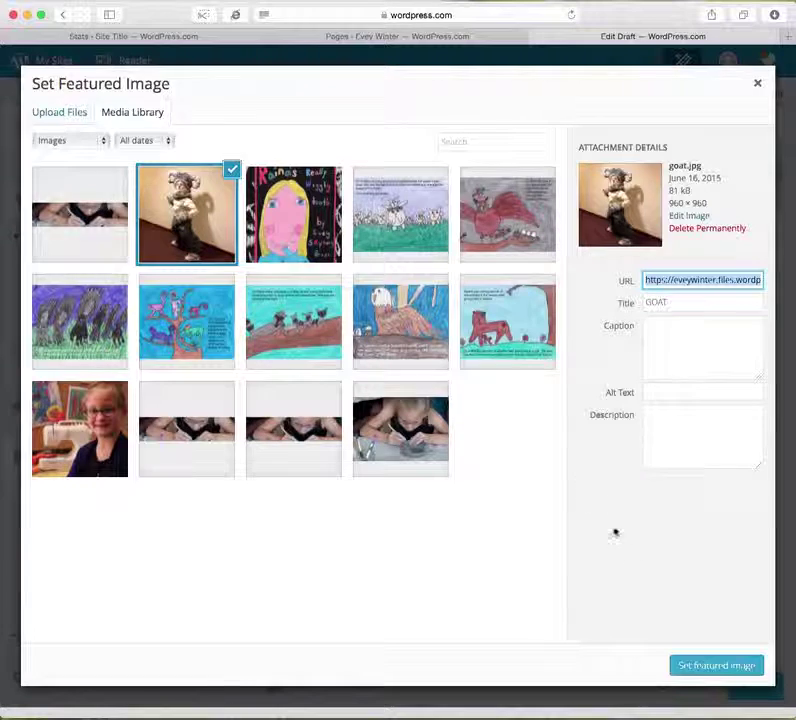
left_click(714, 668)
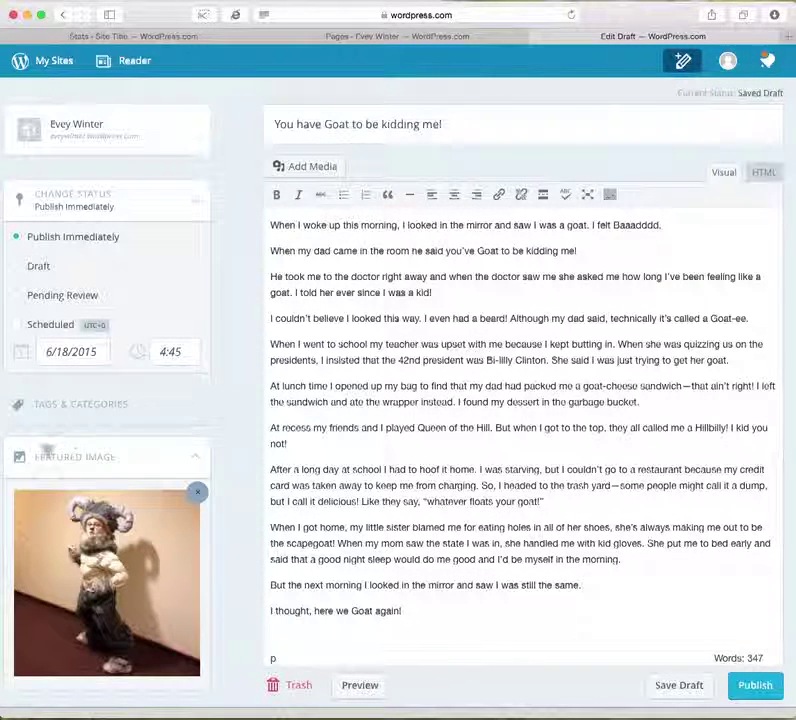
left_click(757, 686)
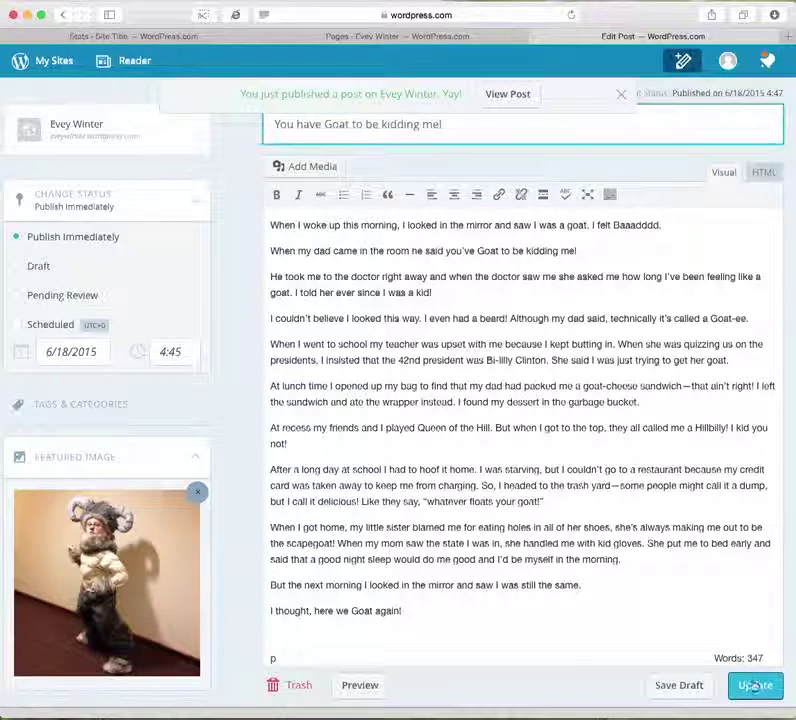
left_click(518, 101)
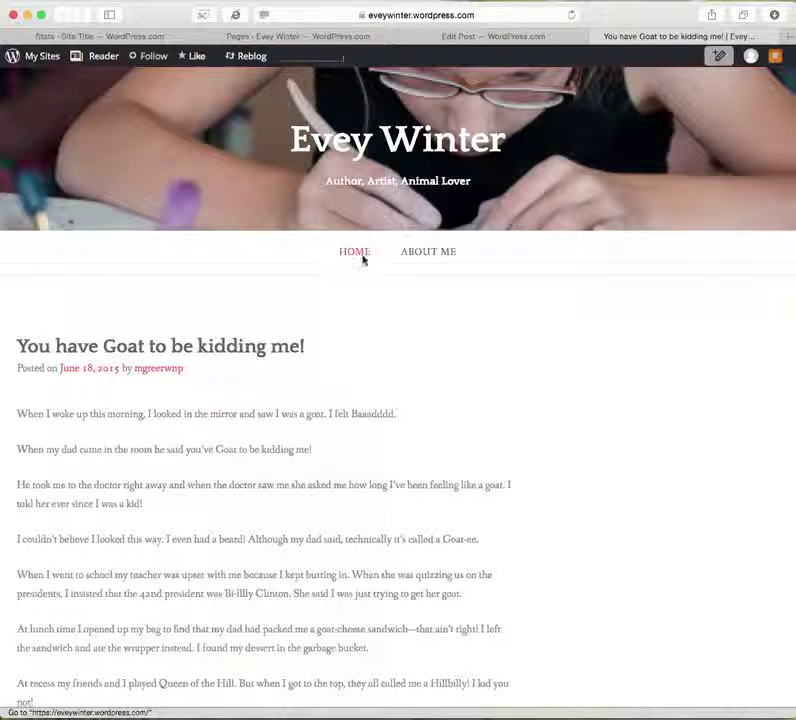
Go to the blog home page, open the goat story post, and scroll through it.
left_click(362, 258)
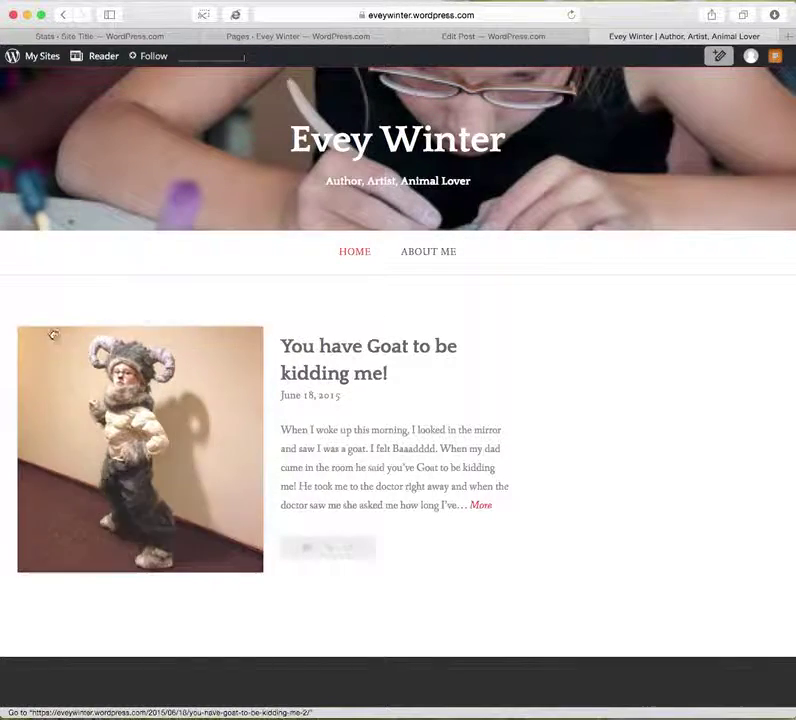
left_click(366, 348)
scroll(308, 552, "down", 5)
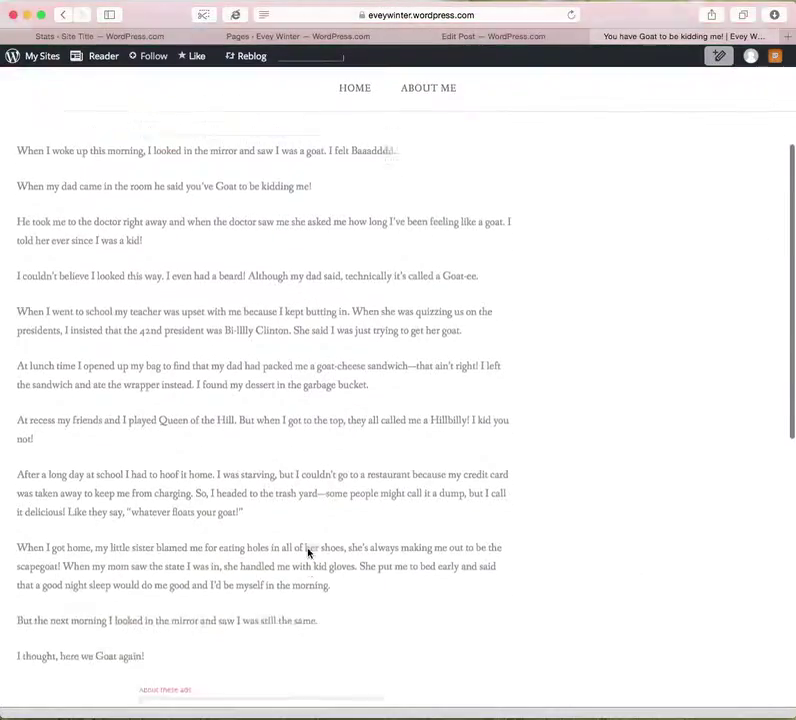
scroll(308, 552, "down", 3)
scroll(307, 553, "up", 10)
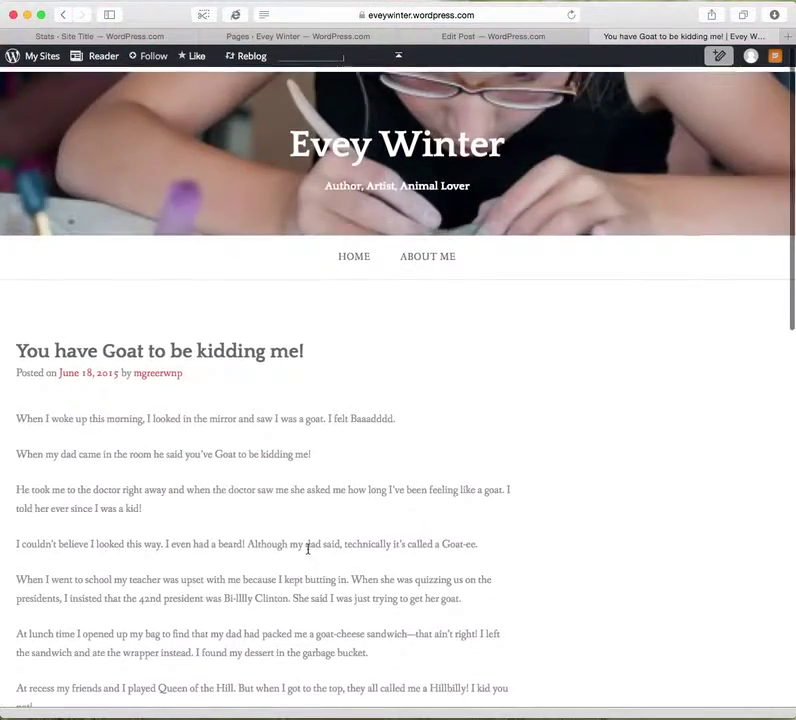
Return home, reopen the goat post to check it, then open the About Me page.
left_click(353, 252)
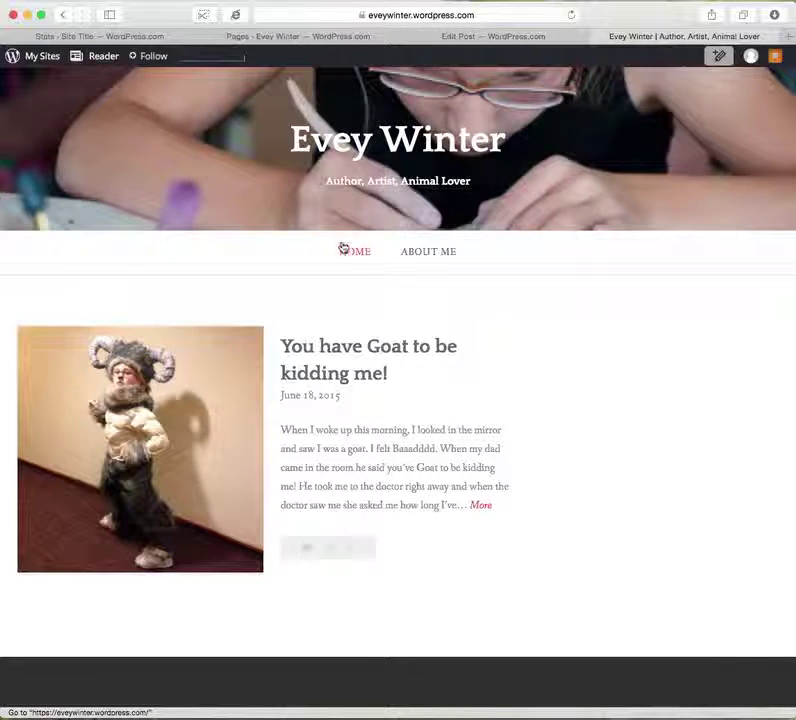
left_click(384, 347)
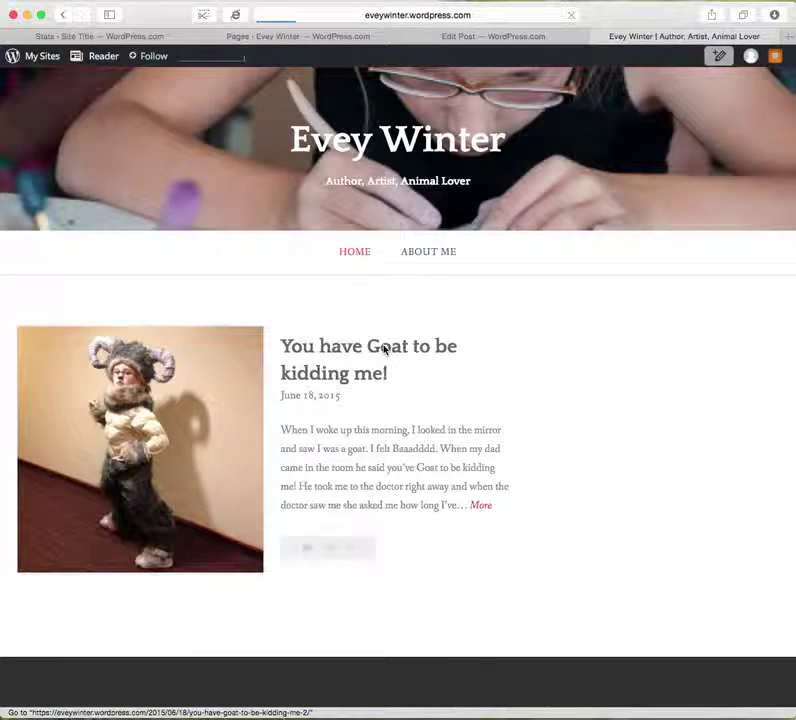
scroll(249, 473, "down", 10)
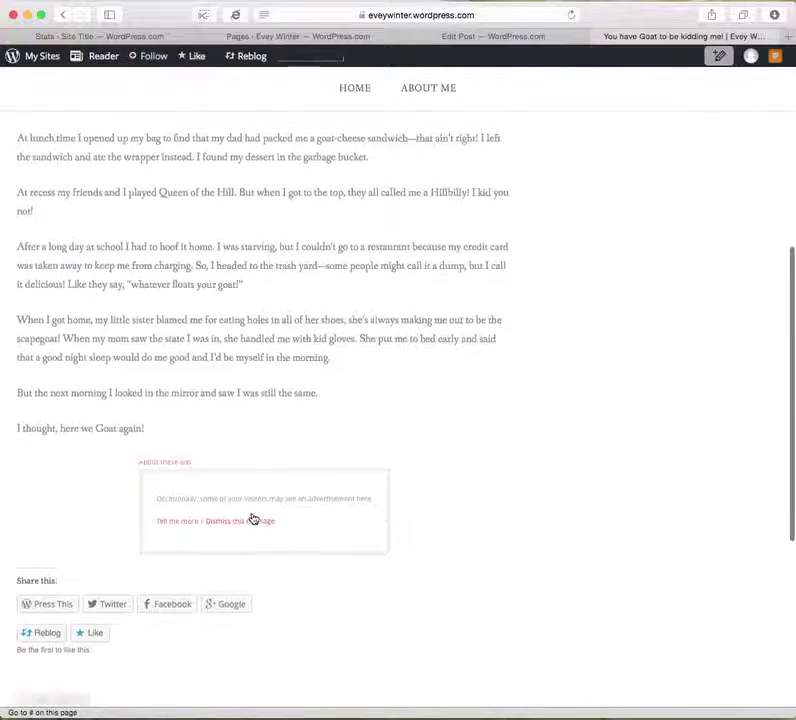
scroll(254, 517, "up", 10)
left_click(436, 255)
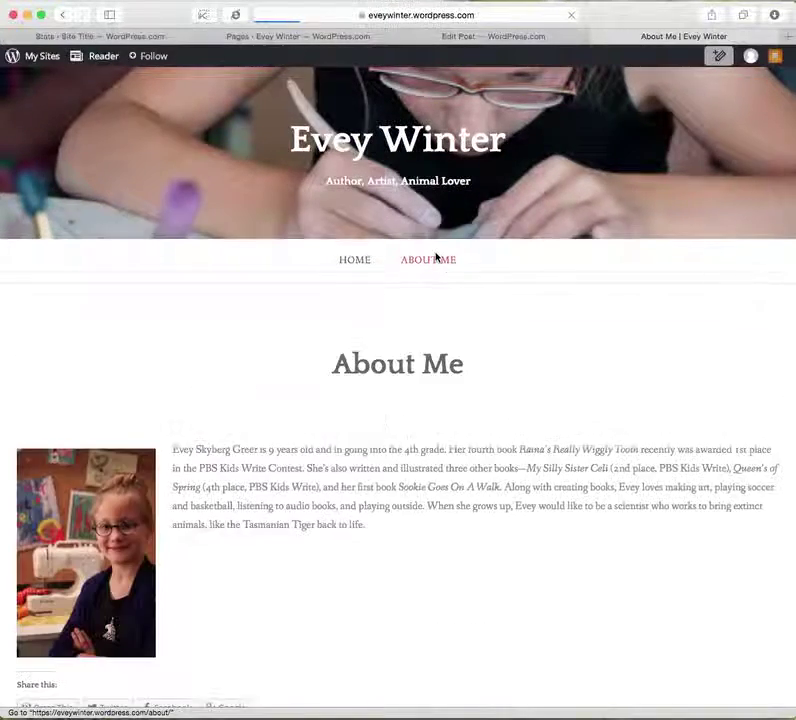